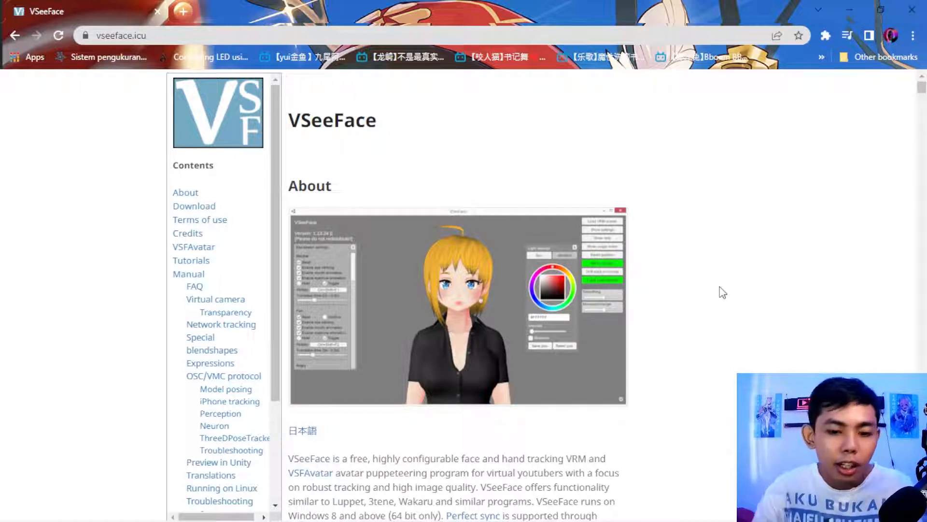
Locate the v1.13.38 download on the VSeeFace website and switch to the VSeeFace program.
scroll(491, 205, down, 8)
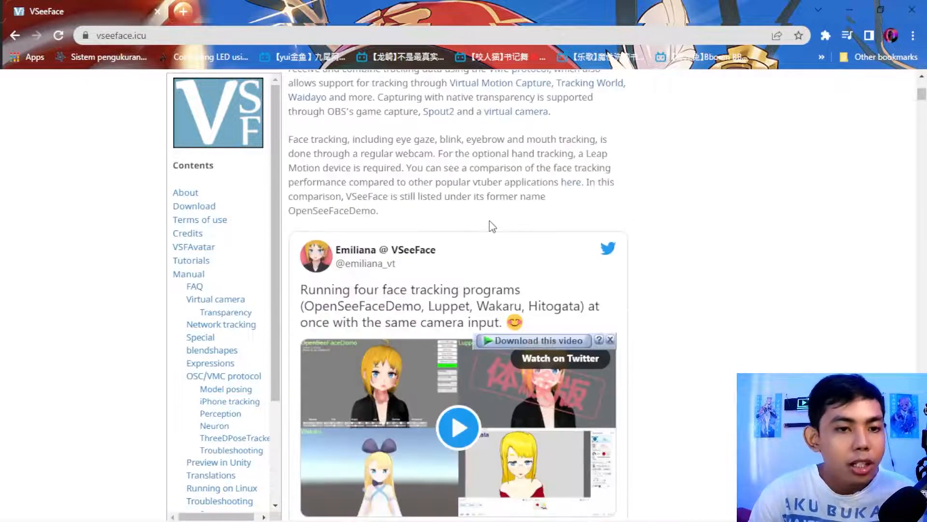
scroll(492, 226, down, 12)
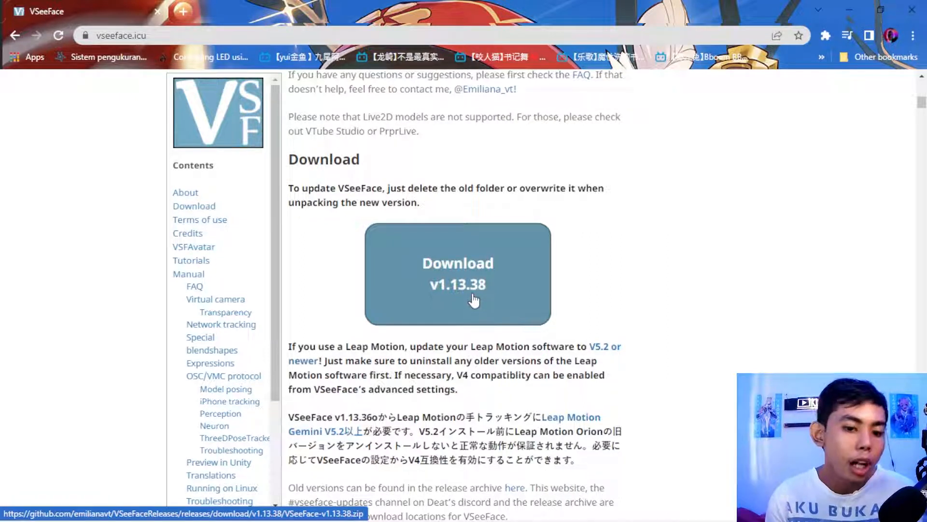
mouse_move(338, 507)
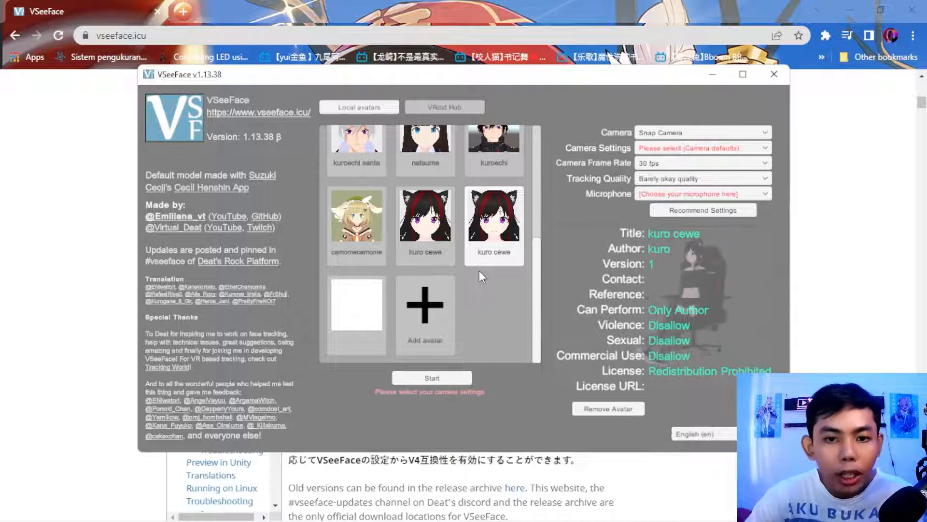
Examine the saved avatars, the VRM files available for adding a new avatar, and the accepted file types.
scroll(506, 289, up, 3)
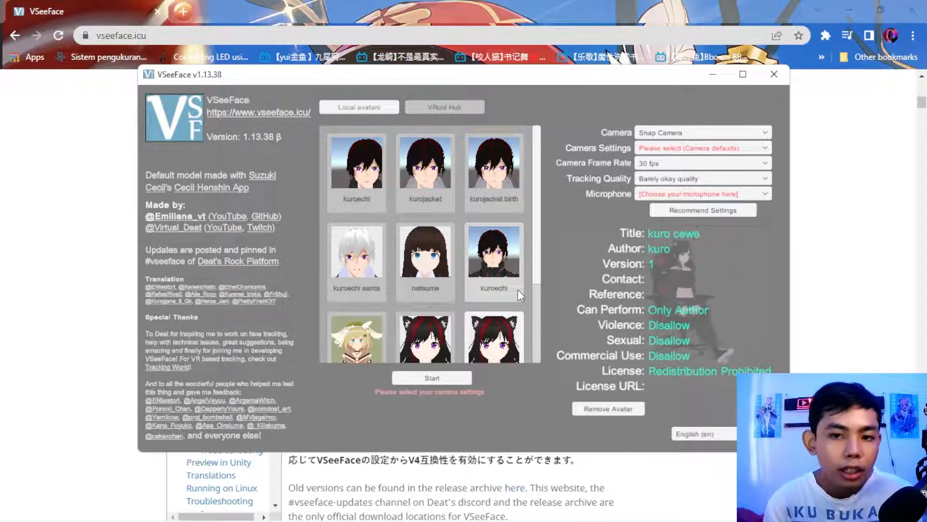
scroll(531, 284, down, 3)
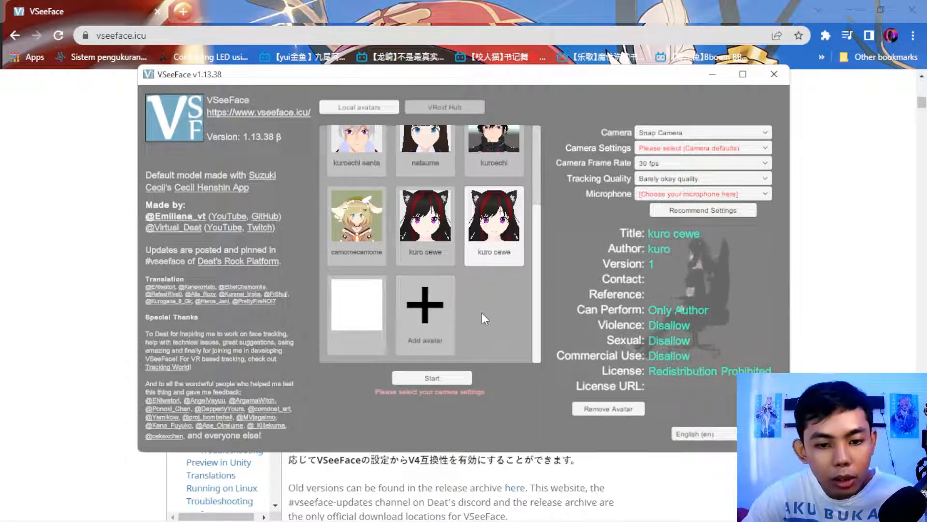
click(429, 328)
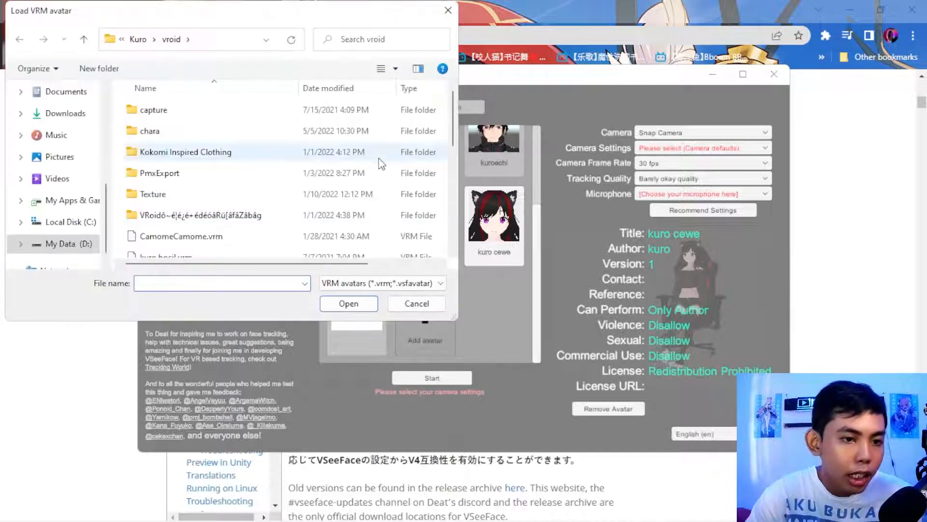
scroll(362, 167, down, 5)
scroll(358, 176, down, 1)
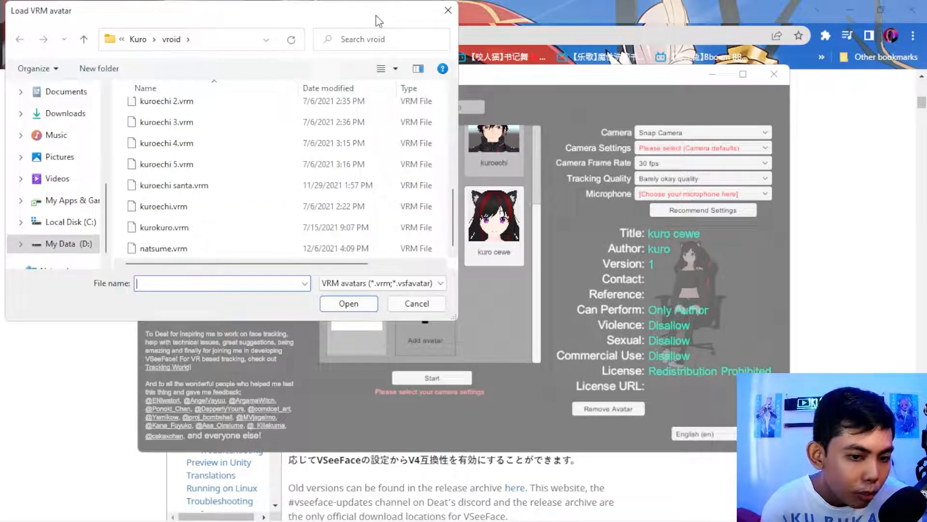
click(408, 284)
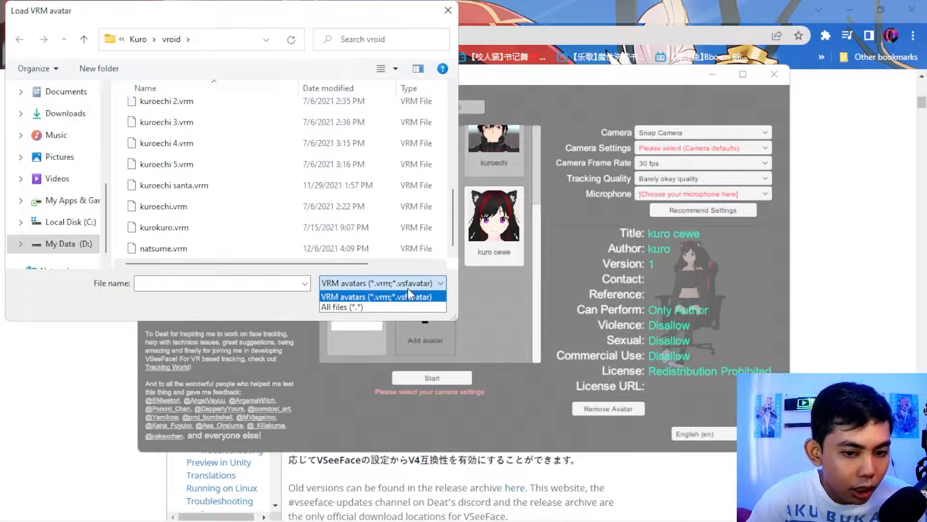
click(408, 284)
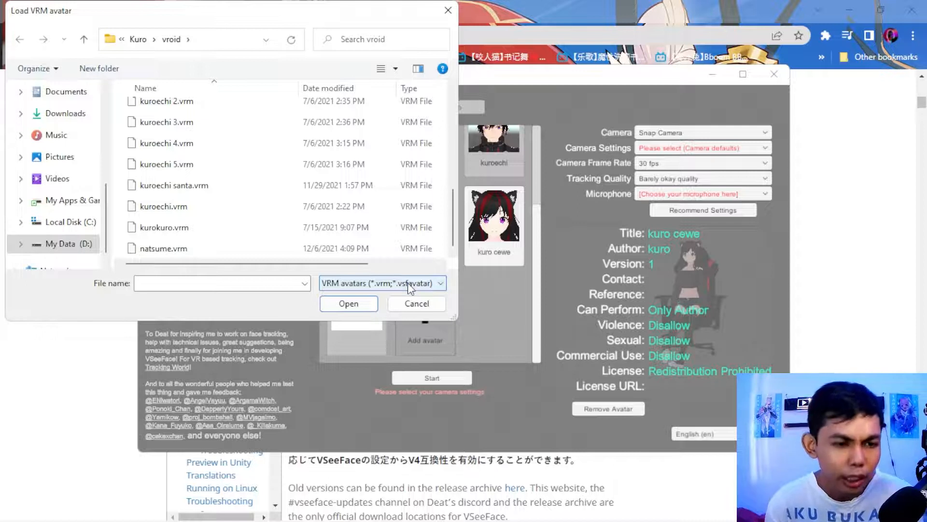
click(423, 306)
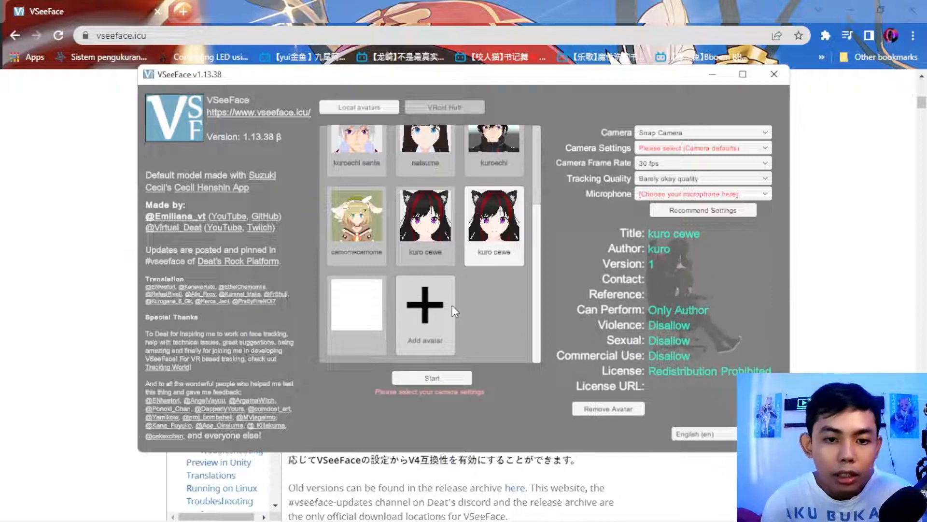
Preview the kuroechi santa, natsume and kuroechi avatars, and select the first kuro cewe avatar.
scroll(452, 306, up, 1)
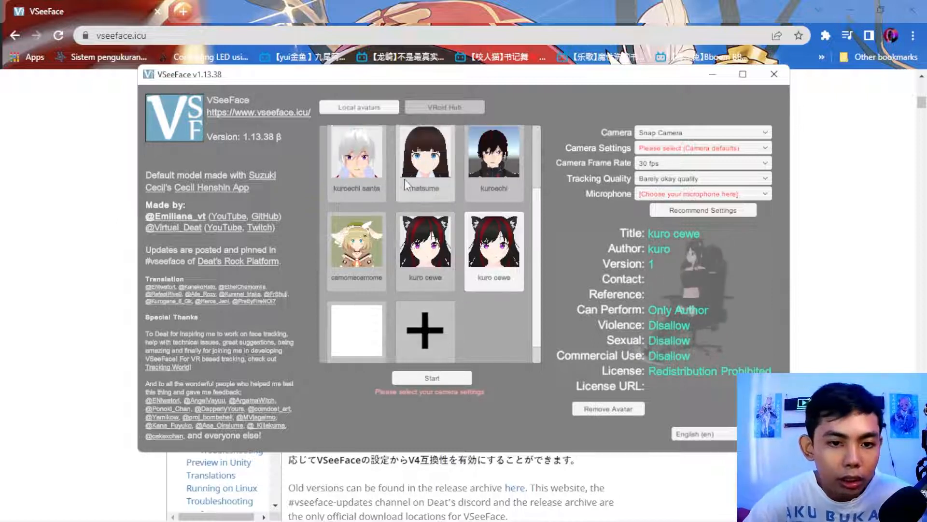
click(357, 160)
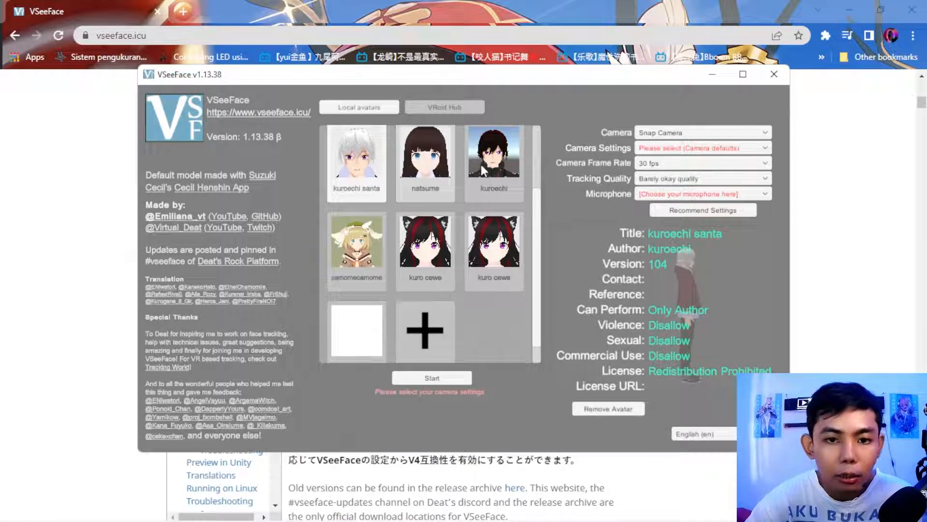
click(439, 169)
click(495, 173)
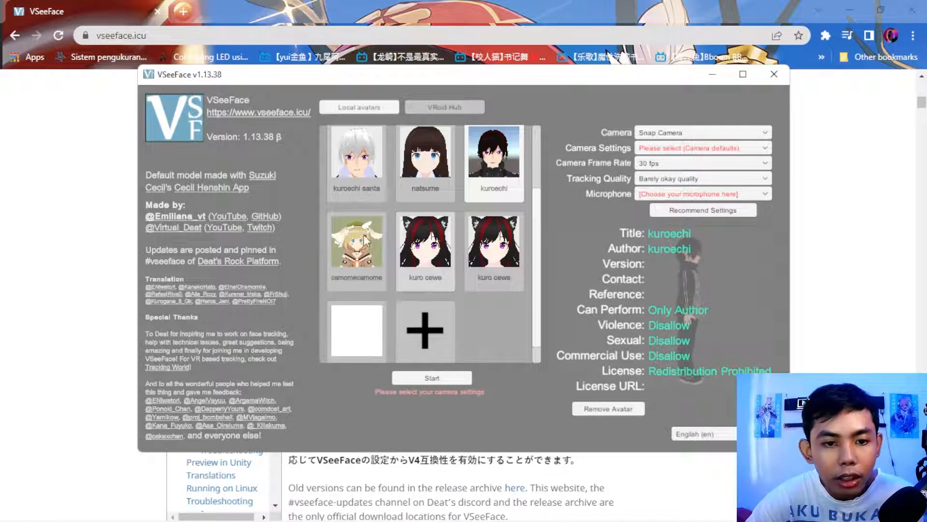
click(432, 252)
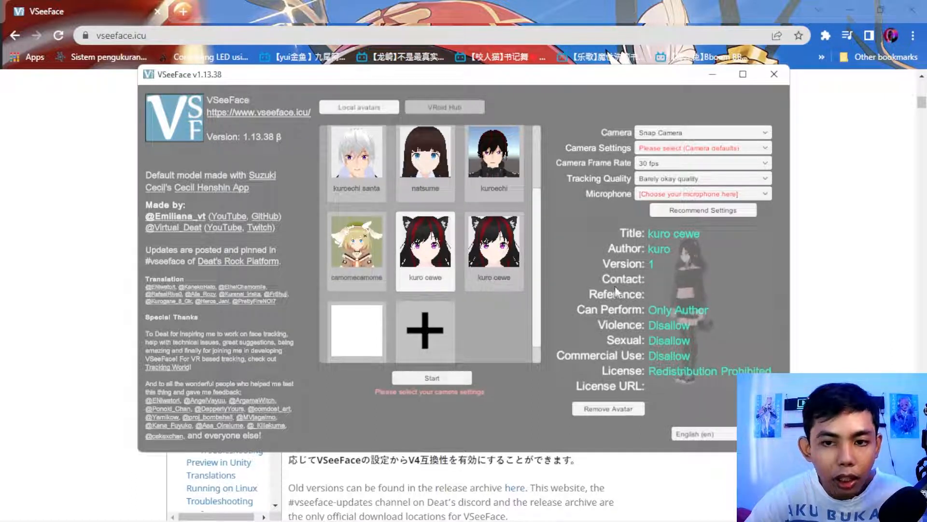
Choose Snap Camera as the tracking camera and check its available camera settings.
click(712, 132)
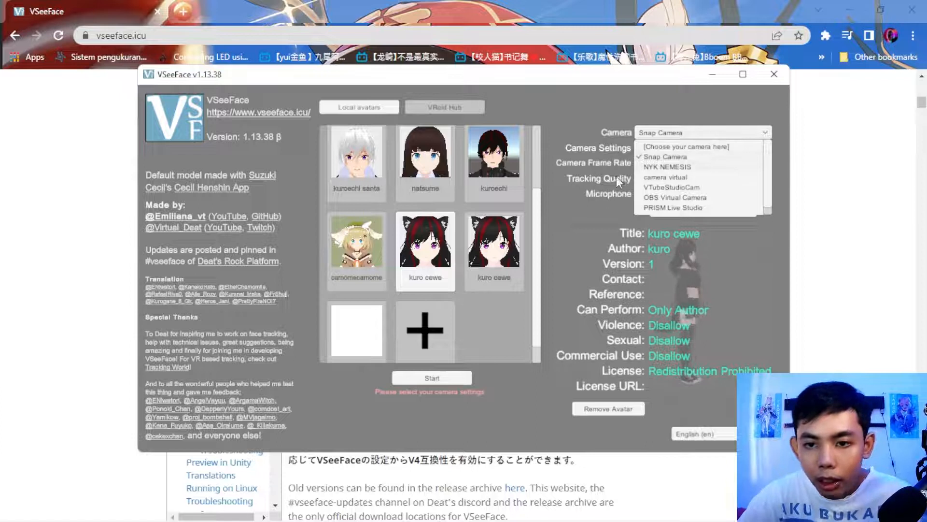
click(666, 156)
click(654, 150)
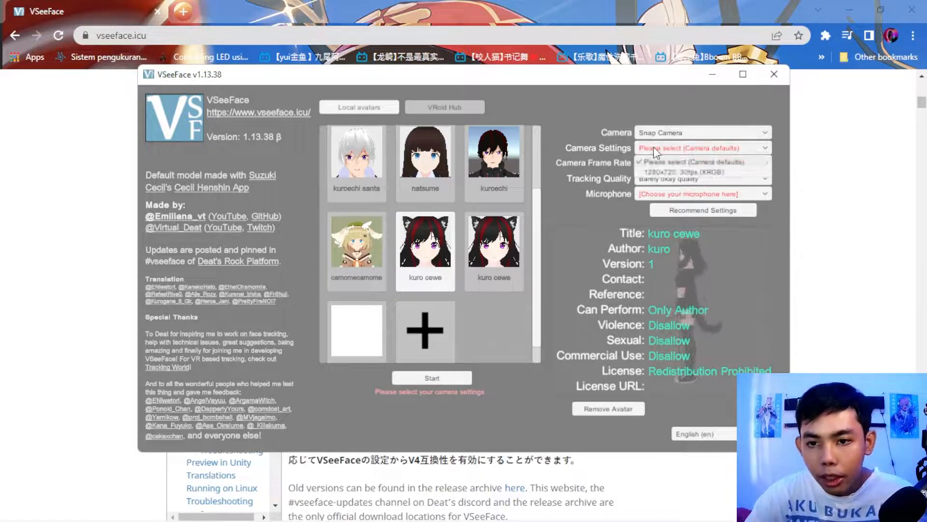
click(679, 172)
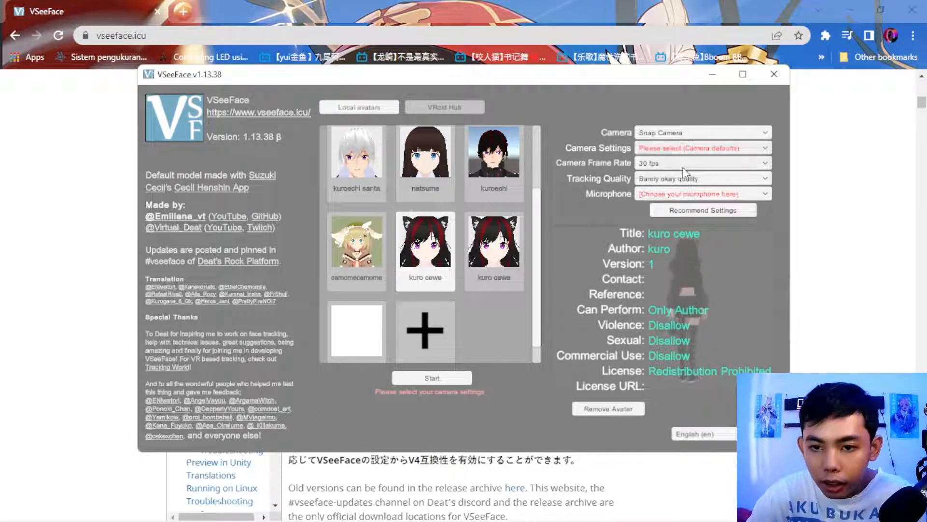
Examine the available camera frame rates and tracking quality levels.
click(652, 166)
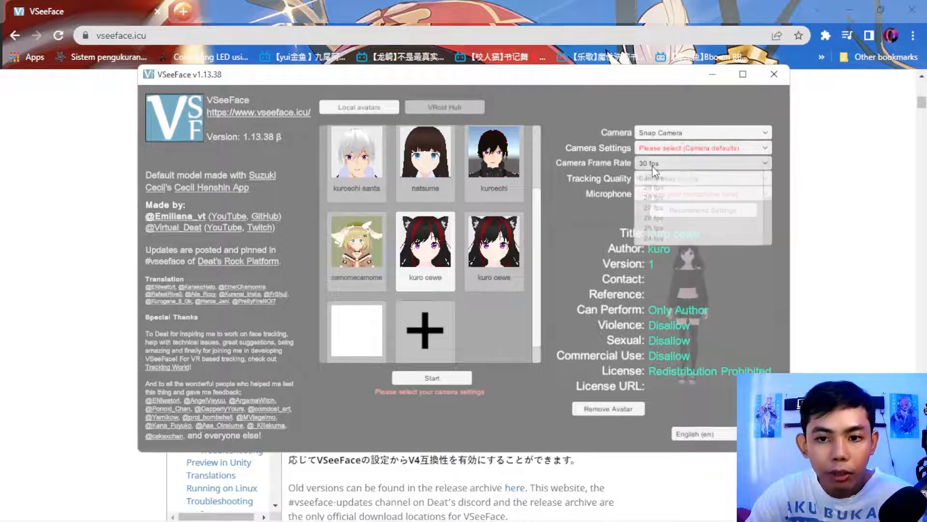
click(667, 178)
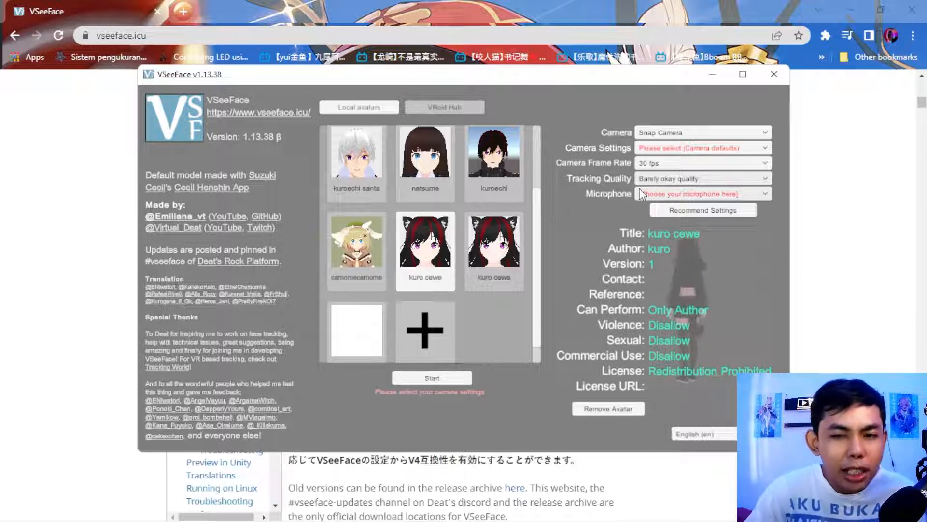
click(668, 179)
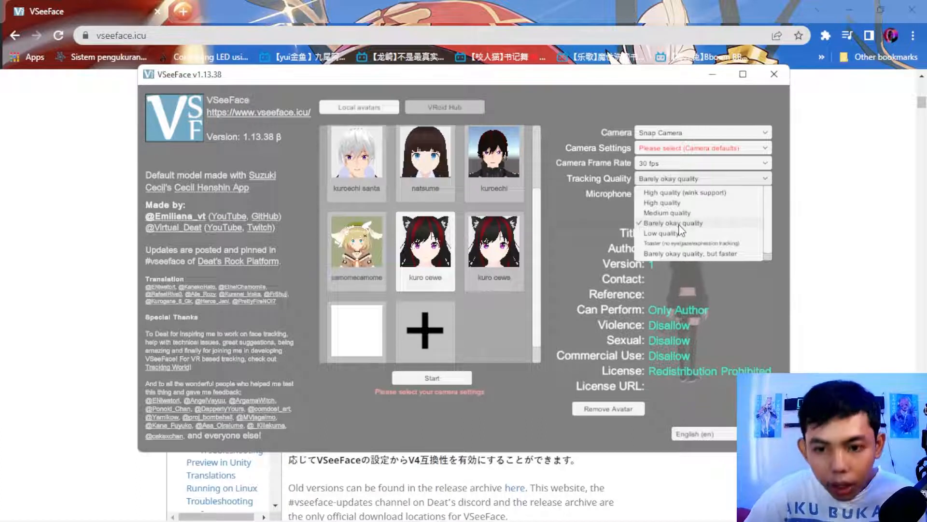
click(593, 201)
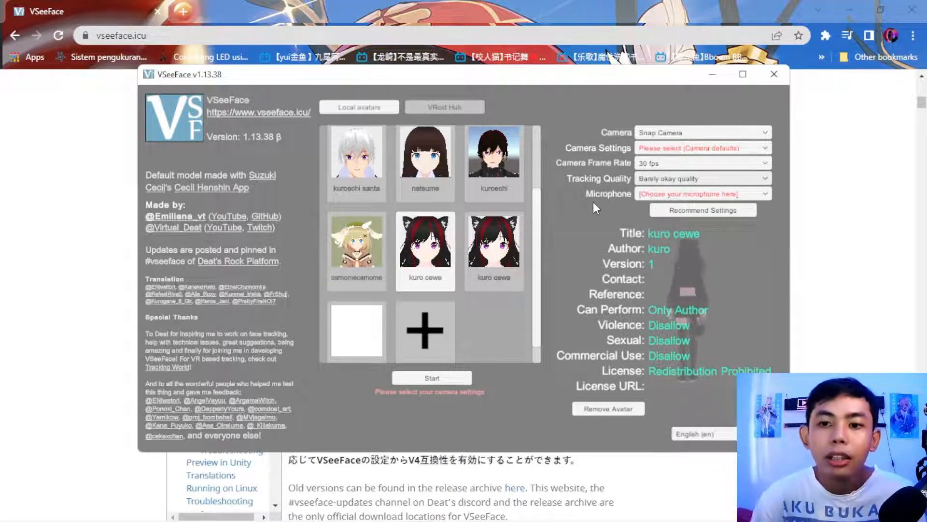
Choose Microphone (3- USB PnP Audio Device) as the microphone and start tracking with the selected avatar.
click(670, 195)
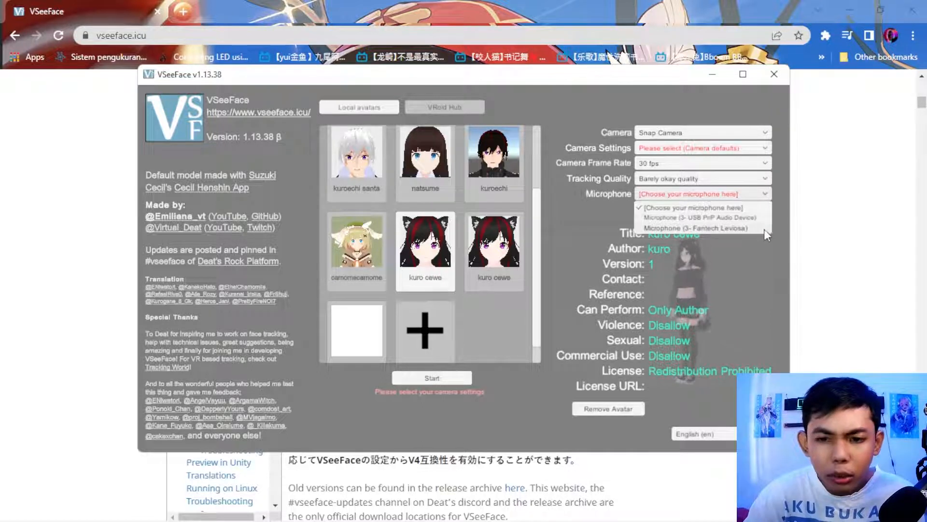
click(734, 218)
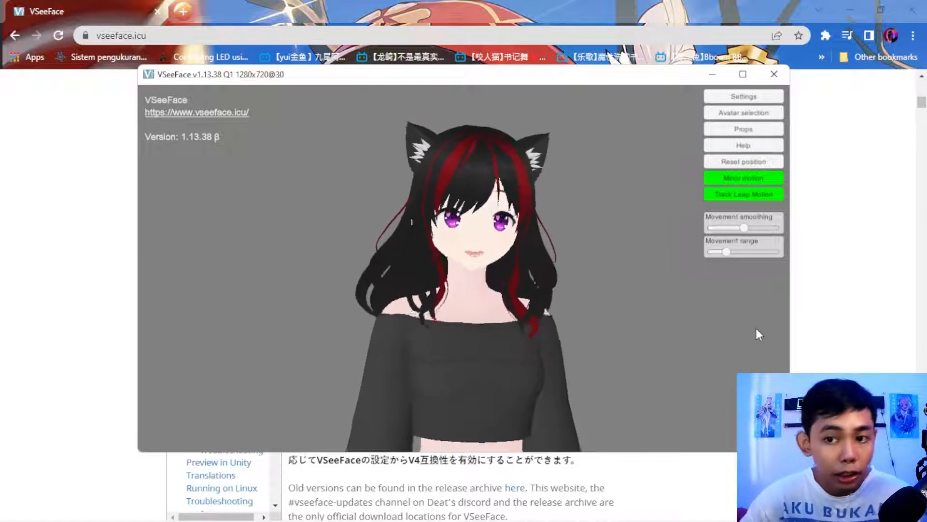
Examine the Bloom and Ambient occlusion effect settings, trying the Bloom enable option on and off.
click(765, 97)
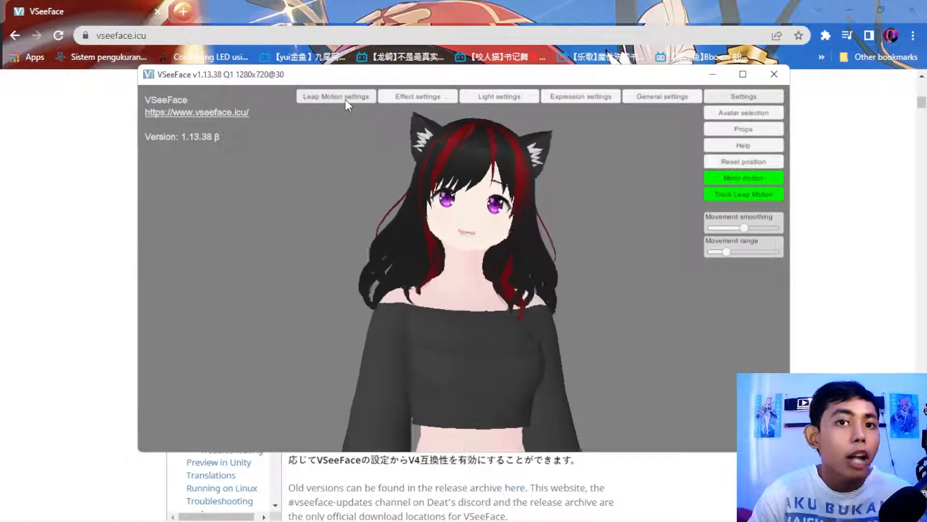
click(431, 100)
drag(270, 148, 289, 124)
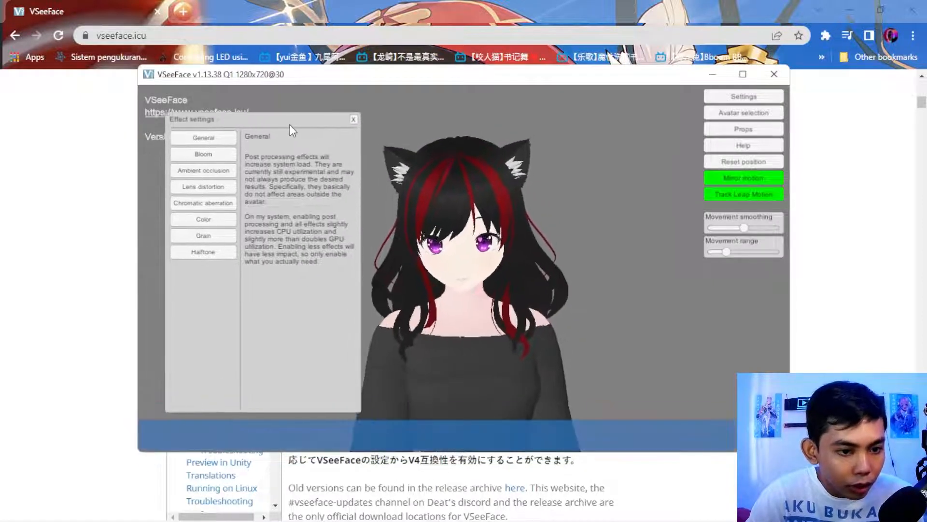
click(202, 152)
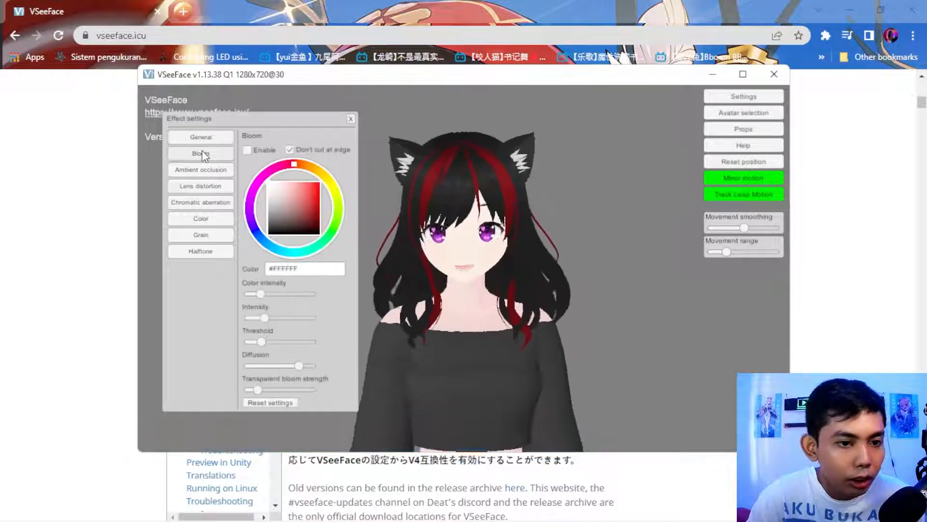
click(250, 154)
click(250, 153)
click(203, 169)
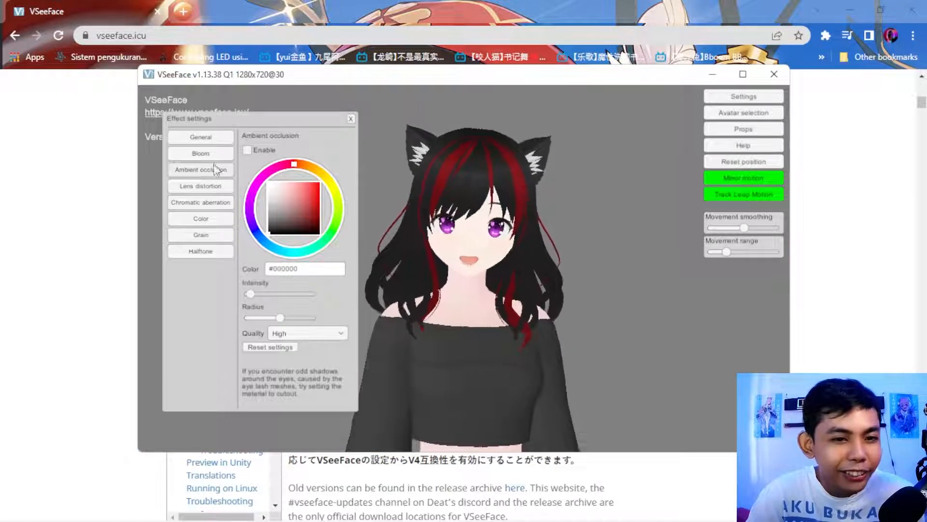
click(351, 119)
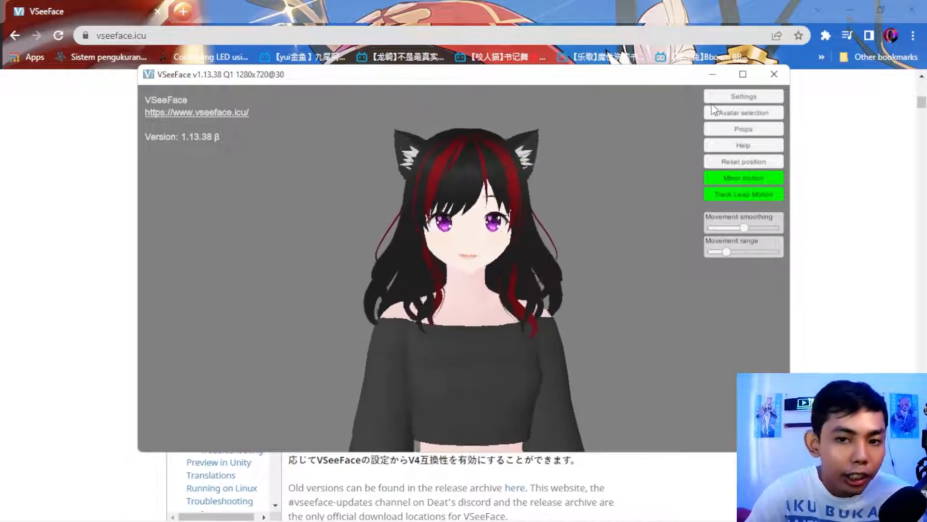
Shift the hue in the avatar's light settings from red towards purple and close those settings.
click(743, 96)
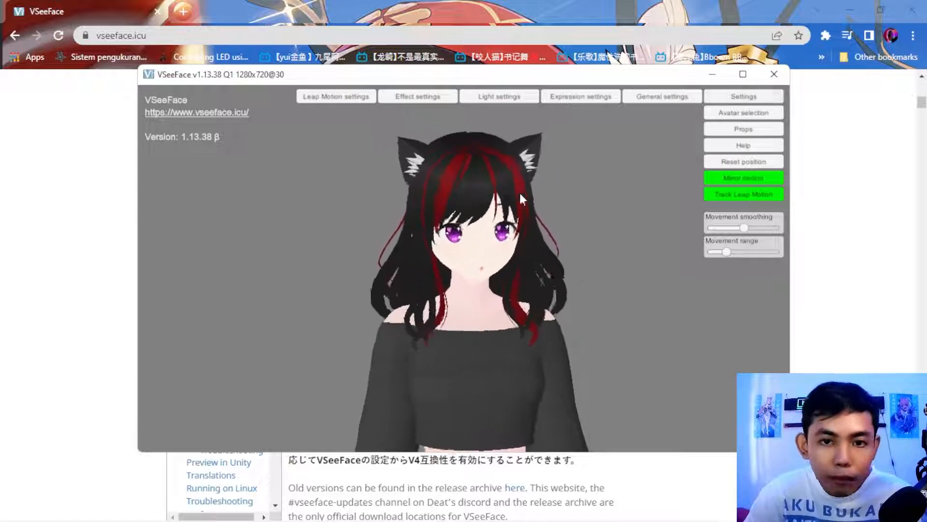
click(509, 100)
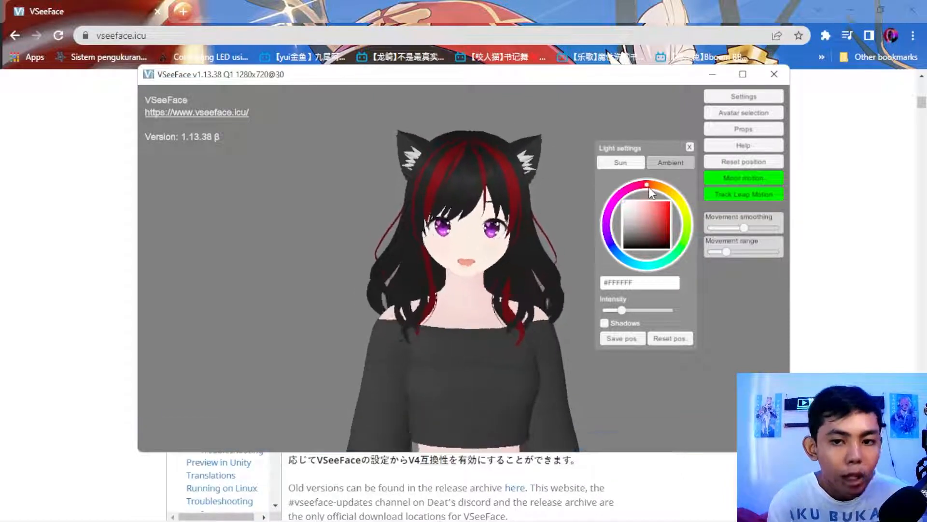
drag(648, 187, 613, 207)
click(690, 146)
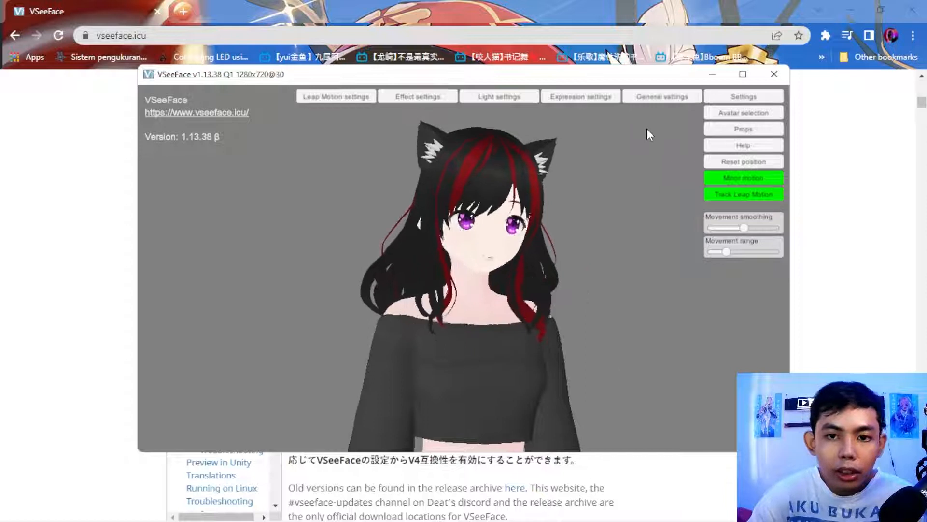
Examine the expression settings and hotkeys for the Neutral, Fun, Angry, Joy and Sorrow expressions.
click(572, 97)
drag(259, 195, 252, 176)
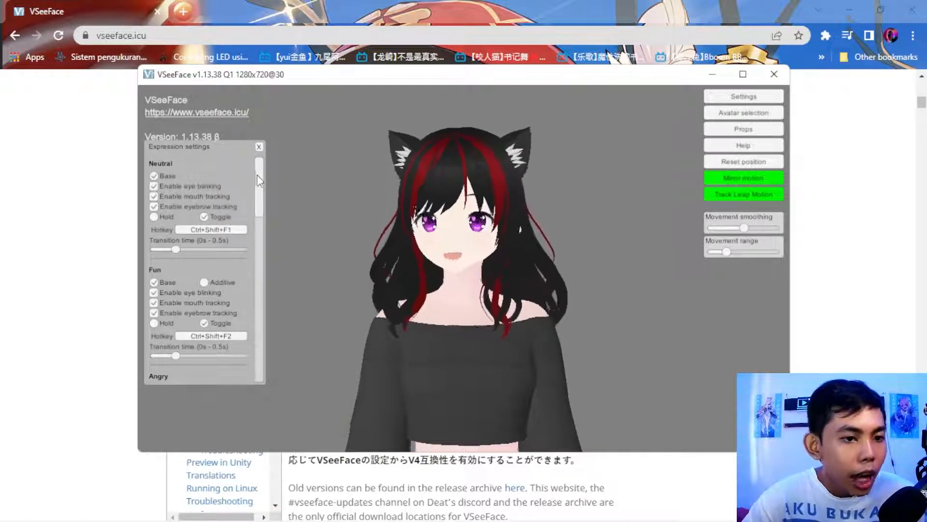
scroll(259, 190, down, 5)
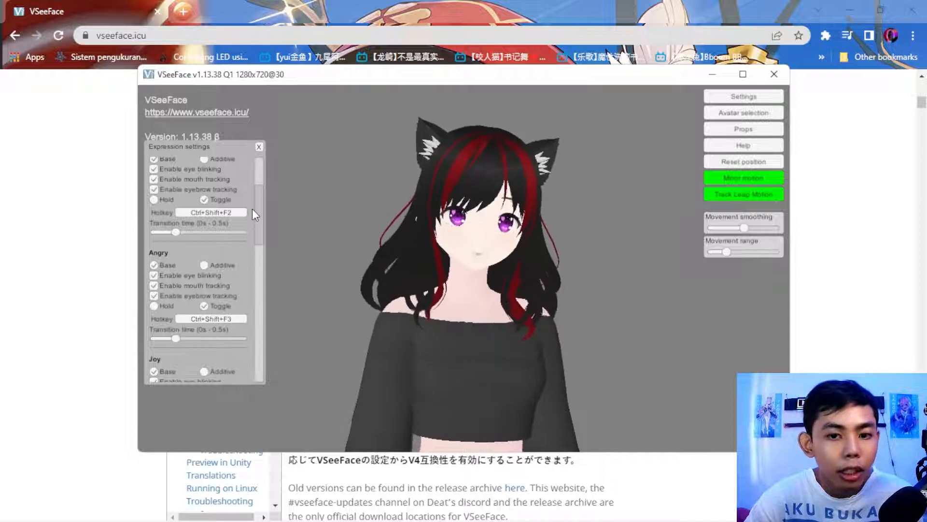
scroll(252, 208, down, 2)
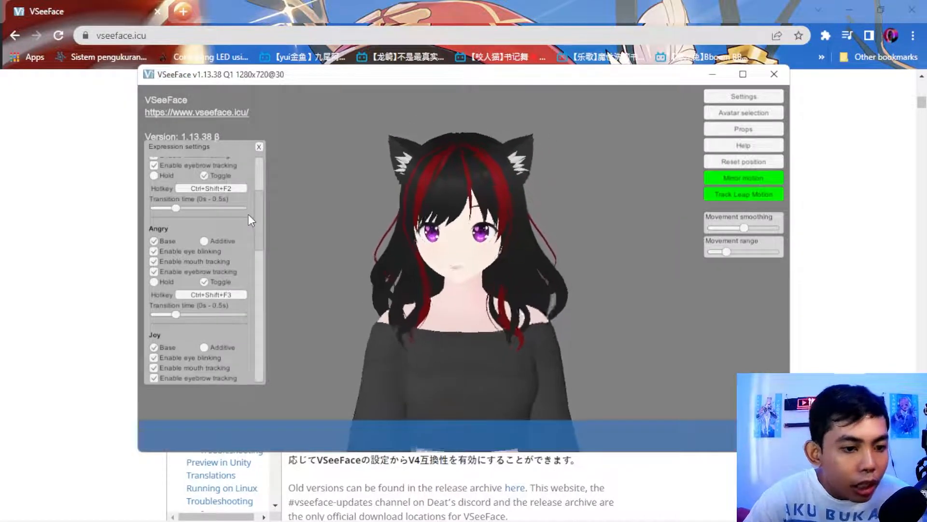
scroll(249, 217, down, 6)
scroll(245, 244, down, 2)
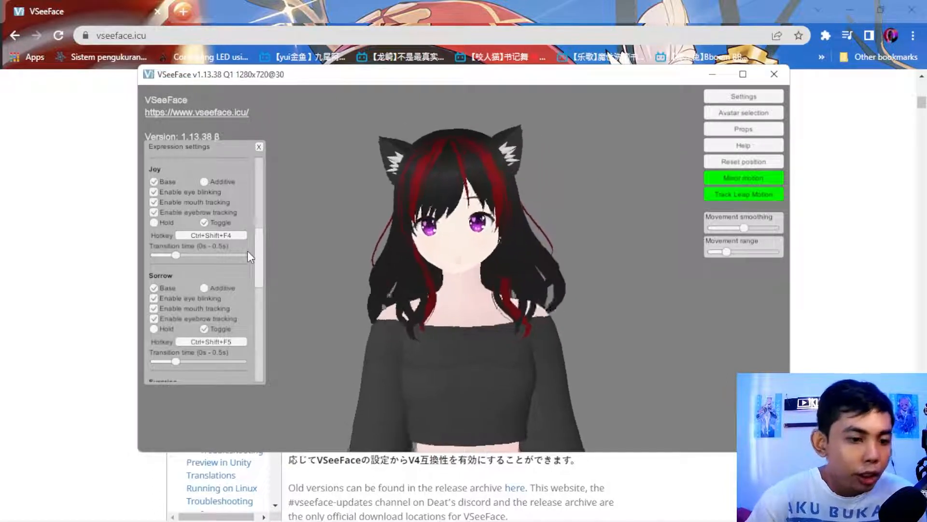
Assign numpad 3 as the hotkey for the Topi Kuro expression in the expression settings.
drag(259, 245, 250, 312)
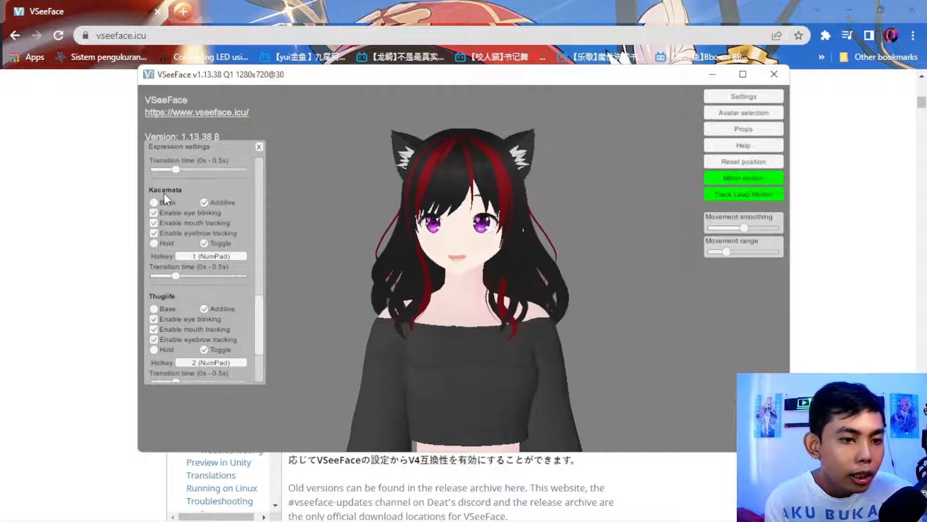
drag(262, 317, 262, 347)
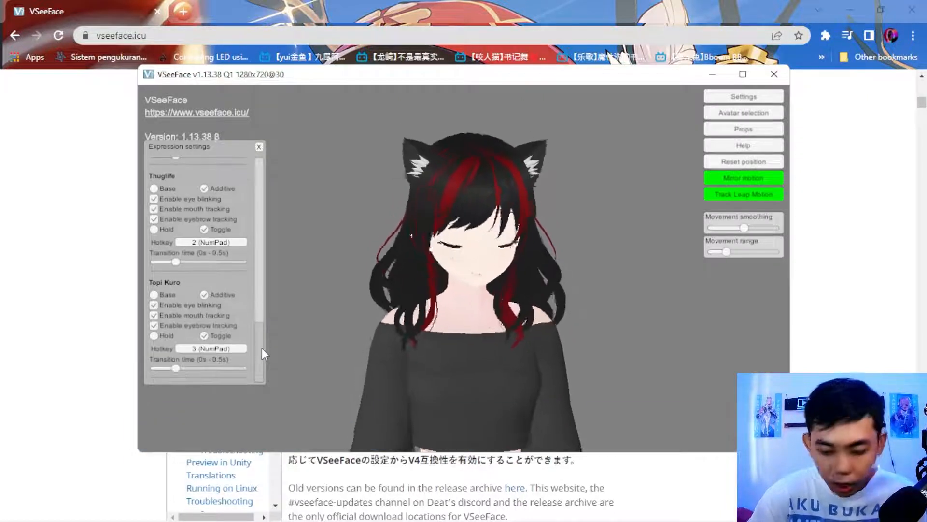
click(230, 348)
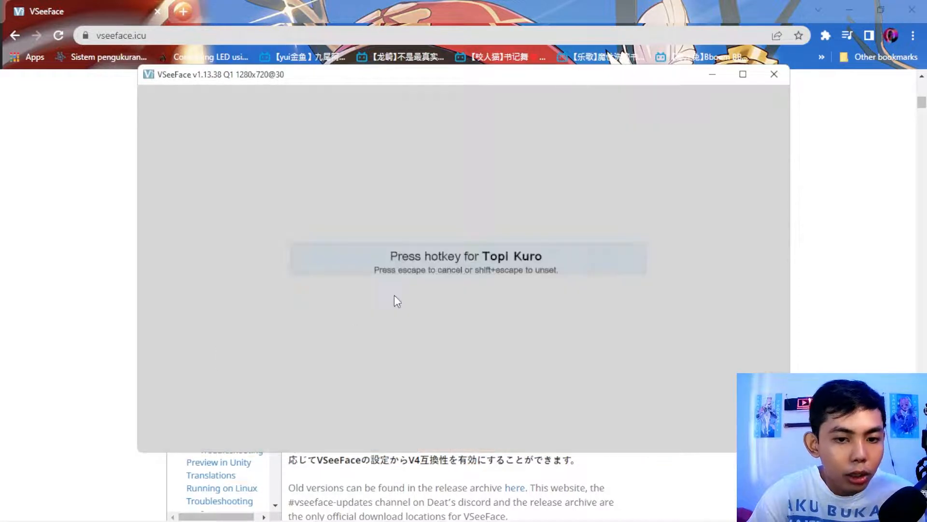
key(KP_3)
click(452, 271)
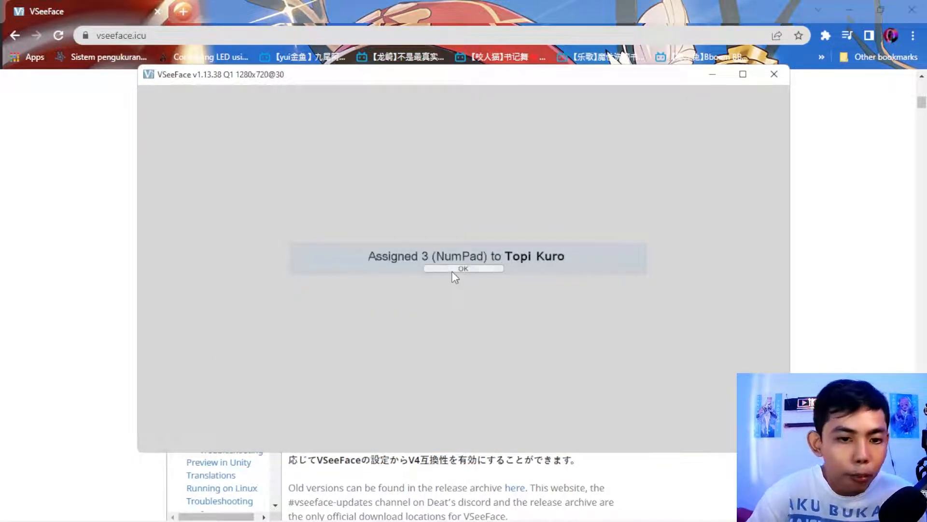
click(456, 271)
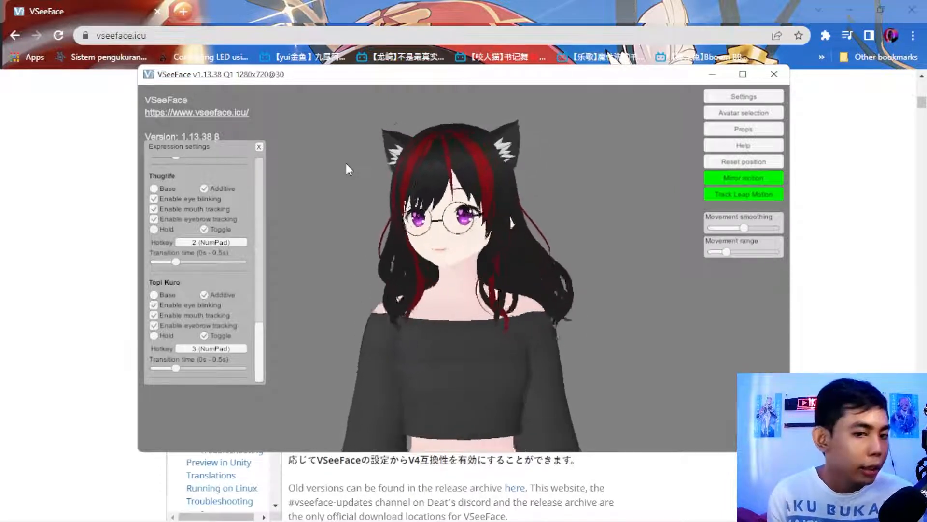
Test the Thuglife and Topi Kuro expressions on the avatar, toggling each on and off, and close the expression settings.
key(KP_2)
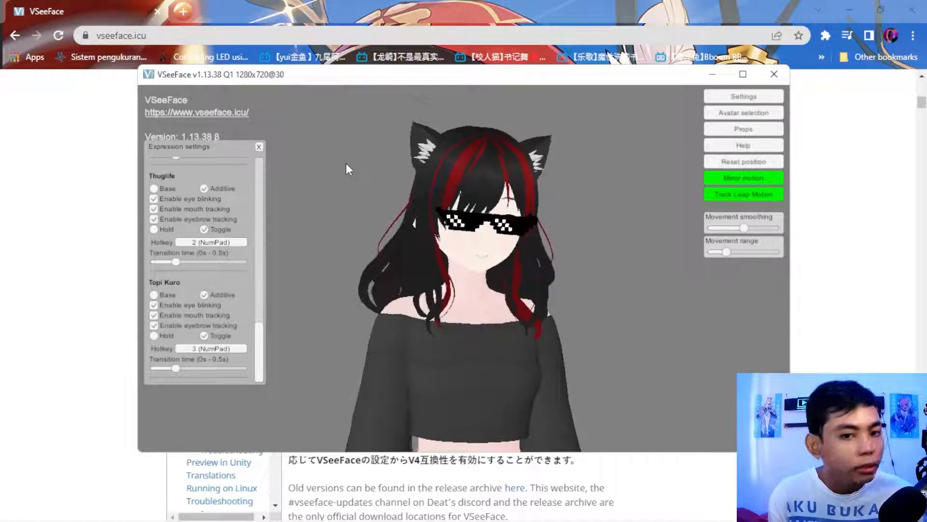
key(KP_2)
key(KP_3)
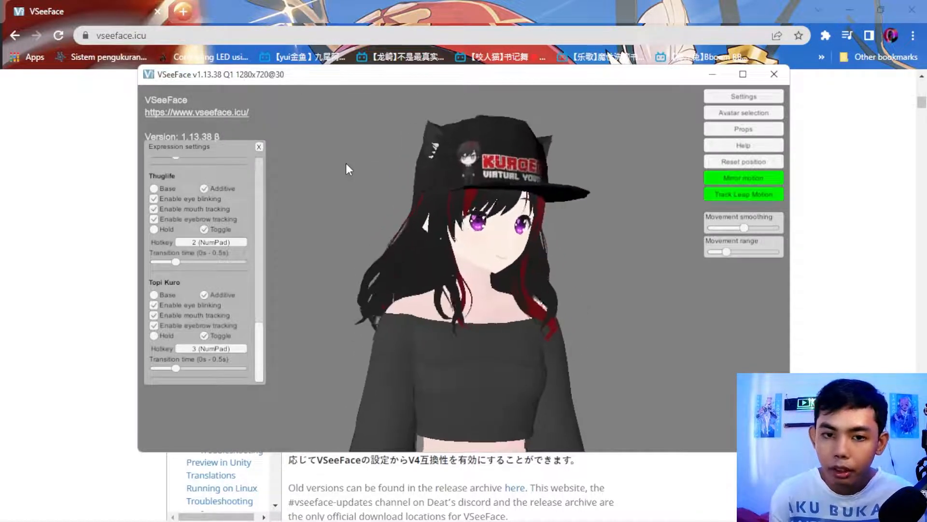
key(KP_3)
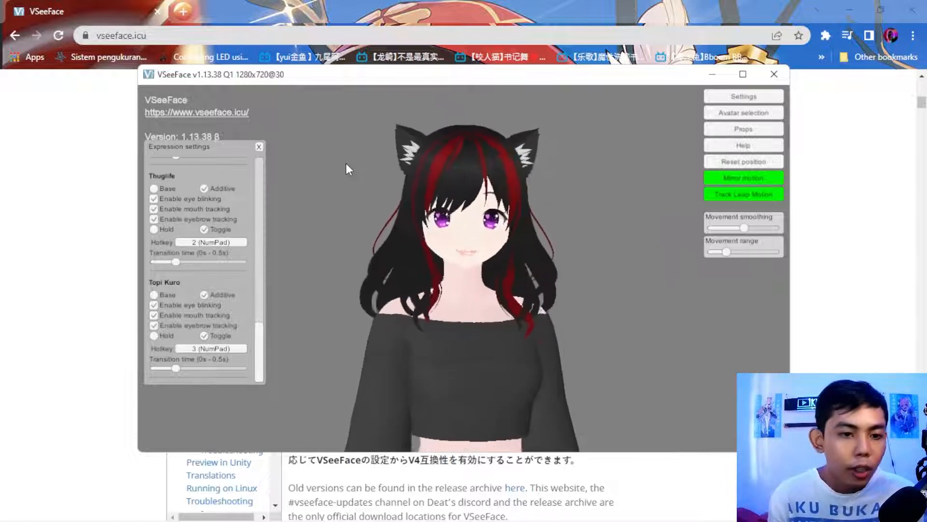
key(KP_3)
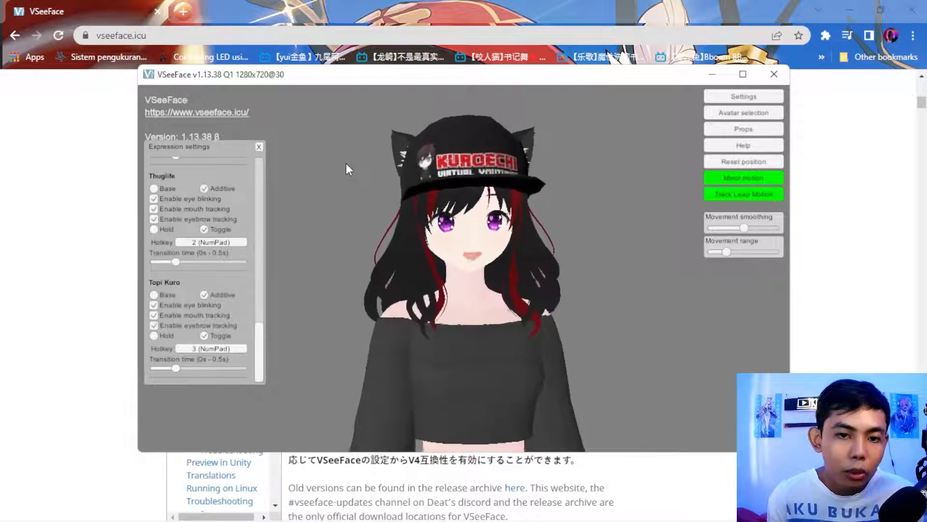
key(KP_3)
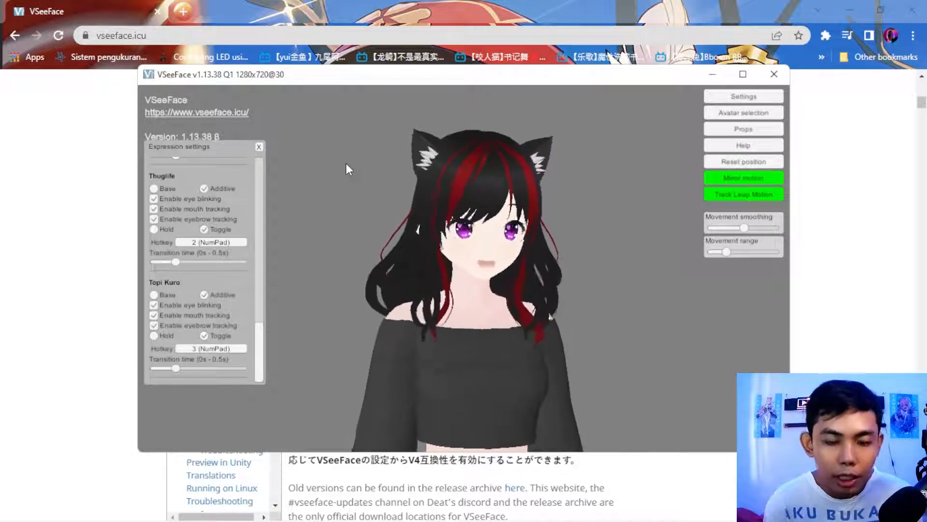
click(259, 147)
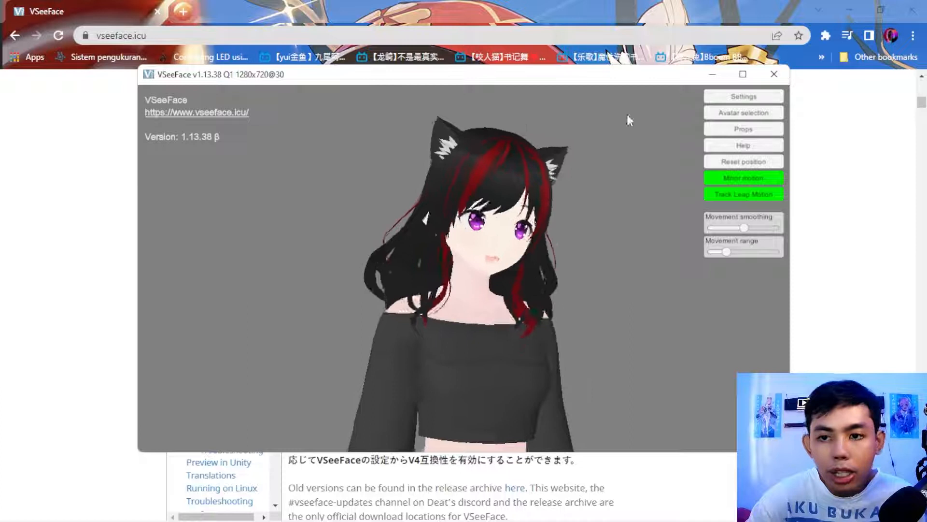
Enable 16x anti-aliasing and Improve anti-aliasing (SMAA) in the graphics part of the general settings.
click(731, 96)
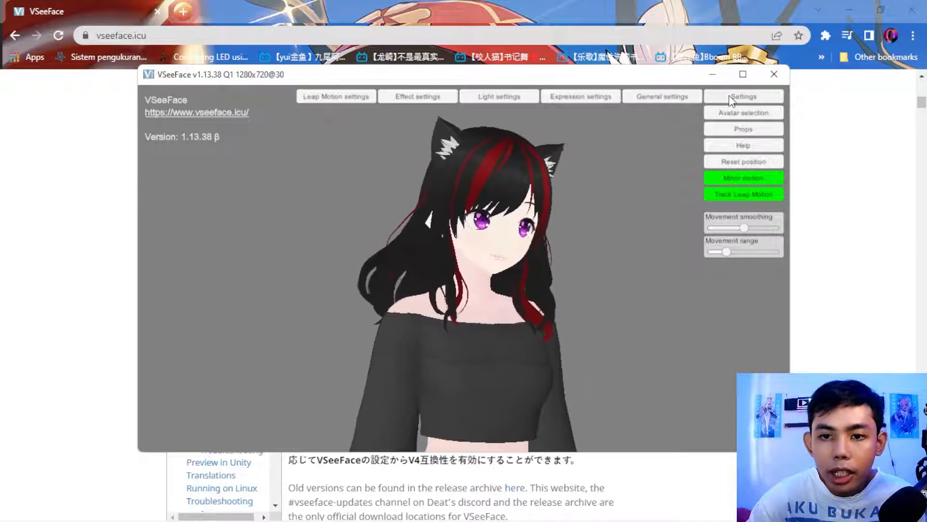
click(680, 97)
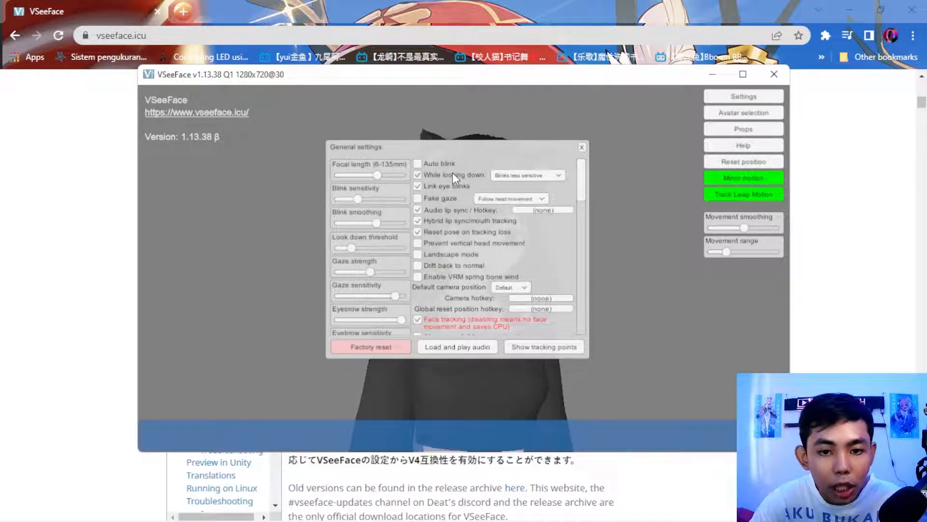
scroll(453, 174, down, 4)
scroll(454, 193, down, 4)
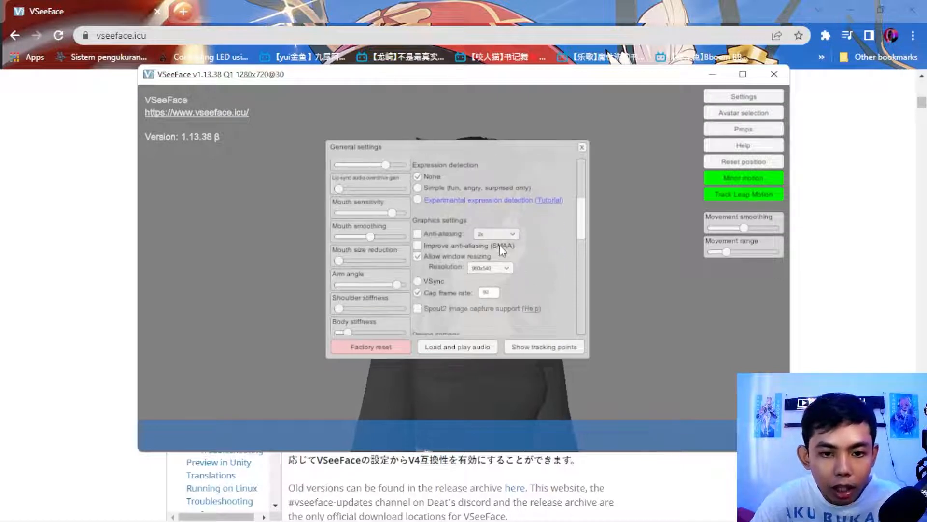
scroll(499, 244, down, 1)
click(433, 211)
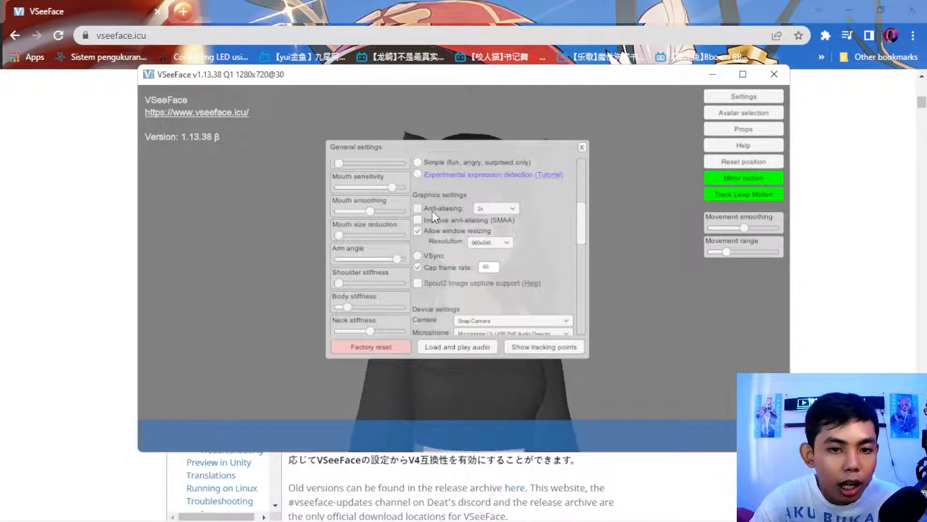
click(506, 207)
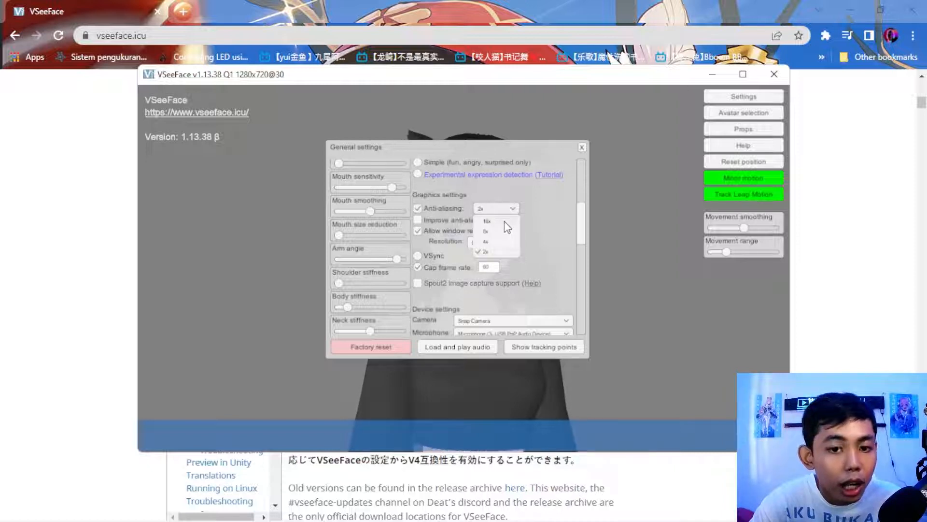
click(505, 221)
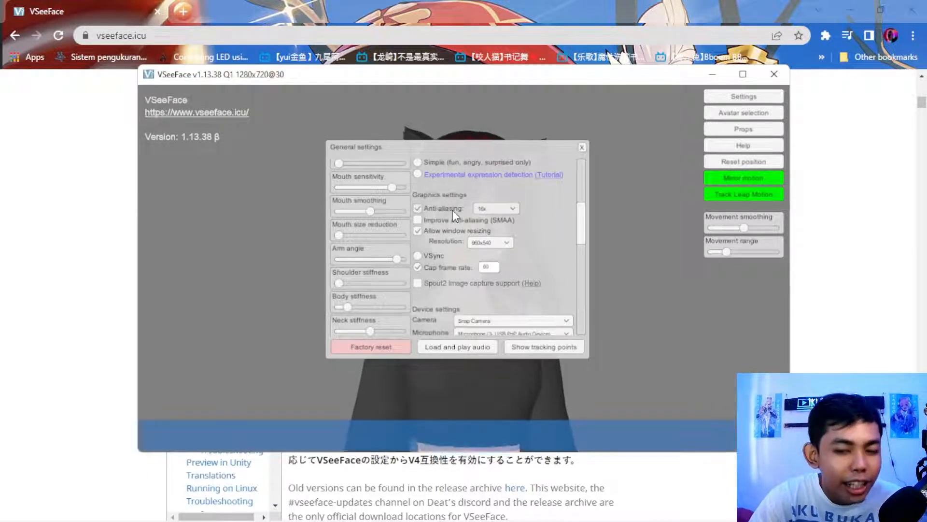
click(439, 220)
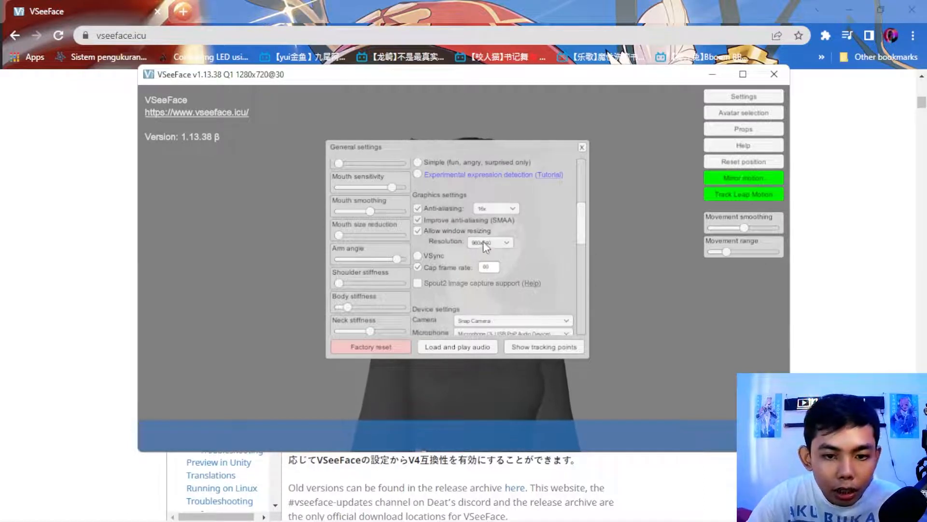
Set the resolution to 1920x1080, and try VSync before returning to the frame rate cap of 60.
click(501, 244)
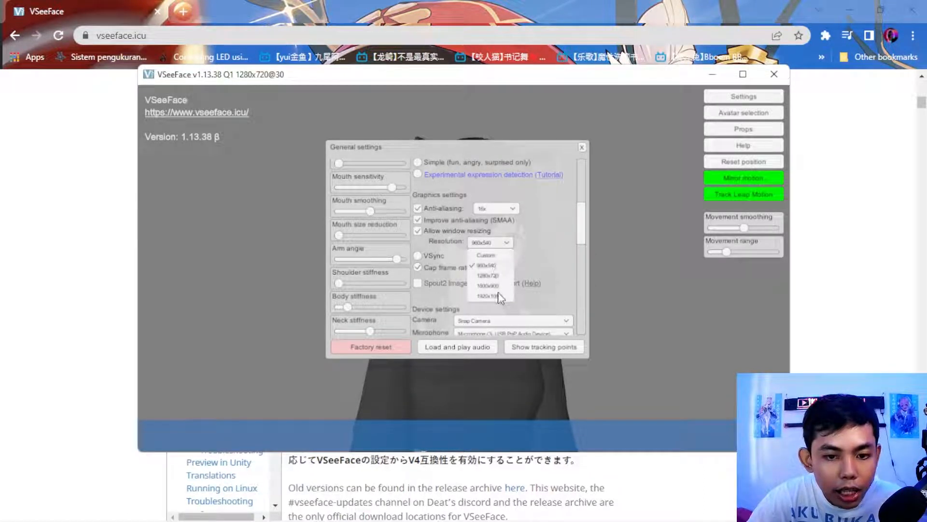
click(488, 275)
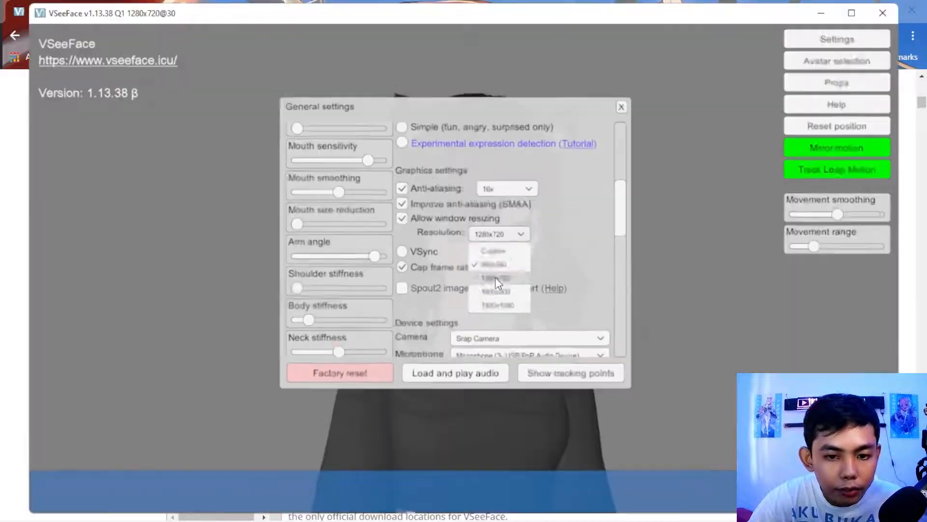
click(504, 234)
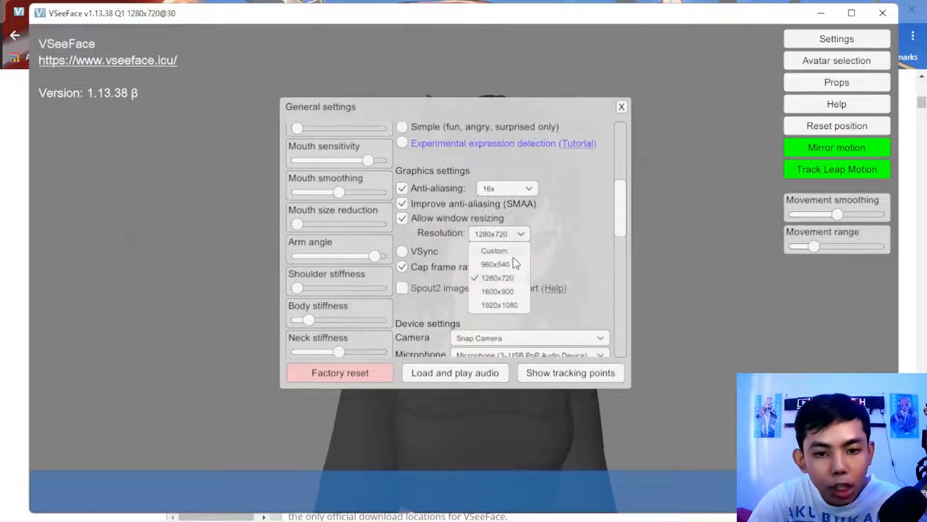
click(497, 304)
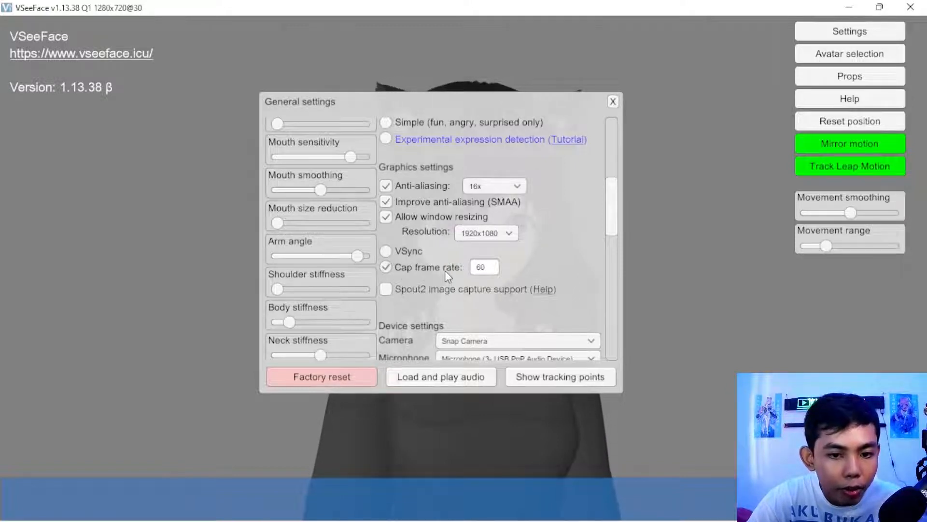
click(399, 254)
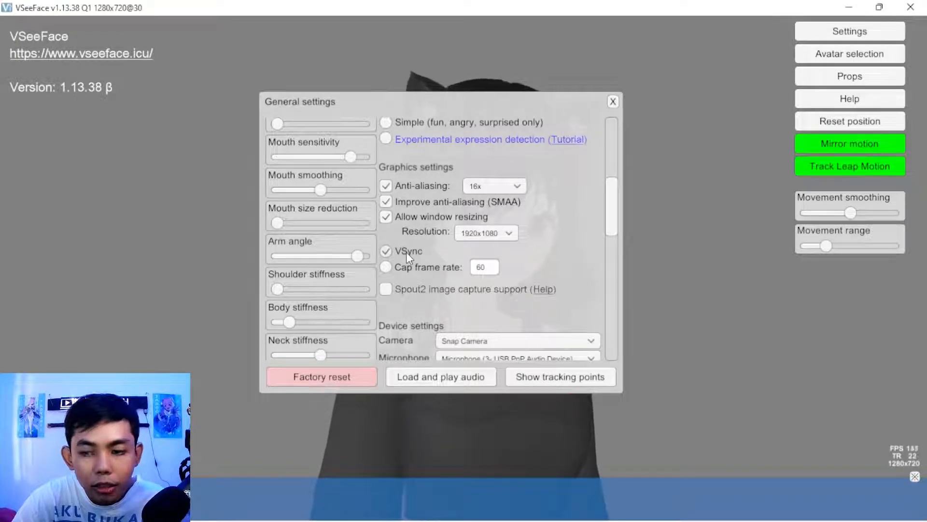
click(390, 265)
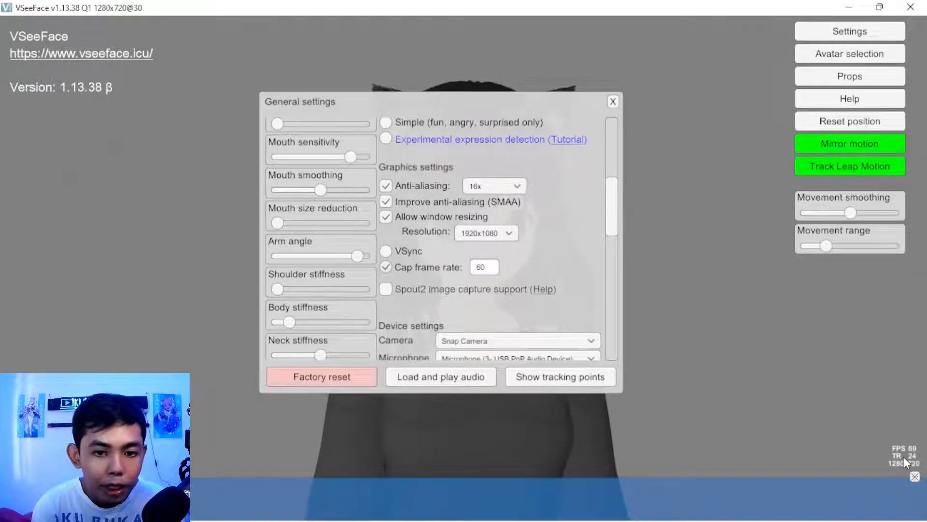
Examine the camera and microphone device settings and the iPhone/ARKit tracking receiver options, switching the receiver on and back off.
drag(611, 213, 611, 238)
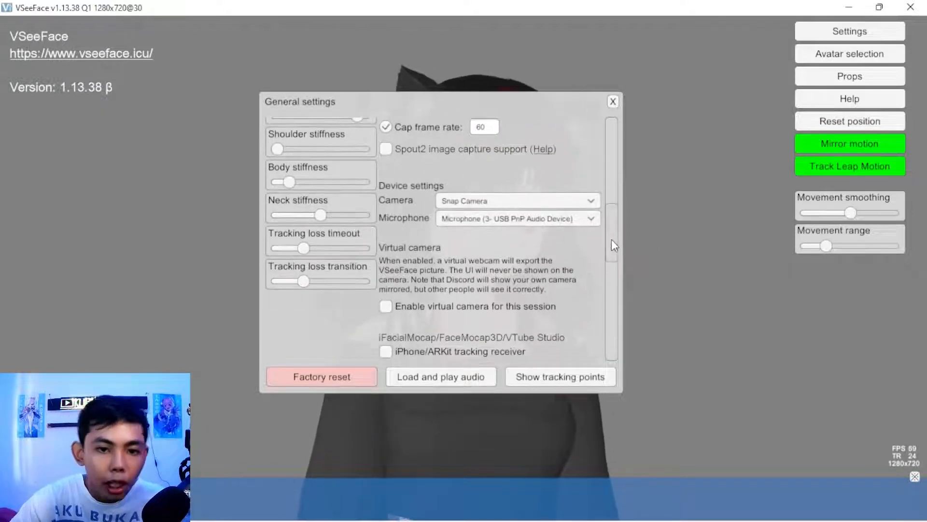
click(538, 203)
click(537, 201)
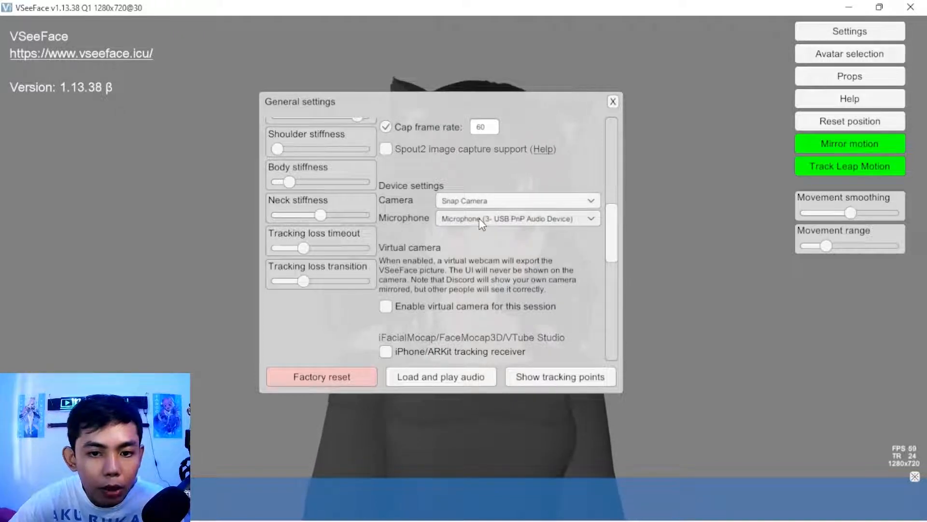
drag(608, 214, 610, 250)
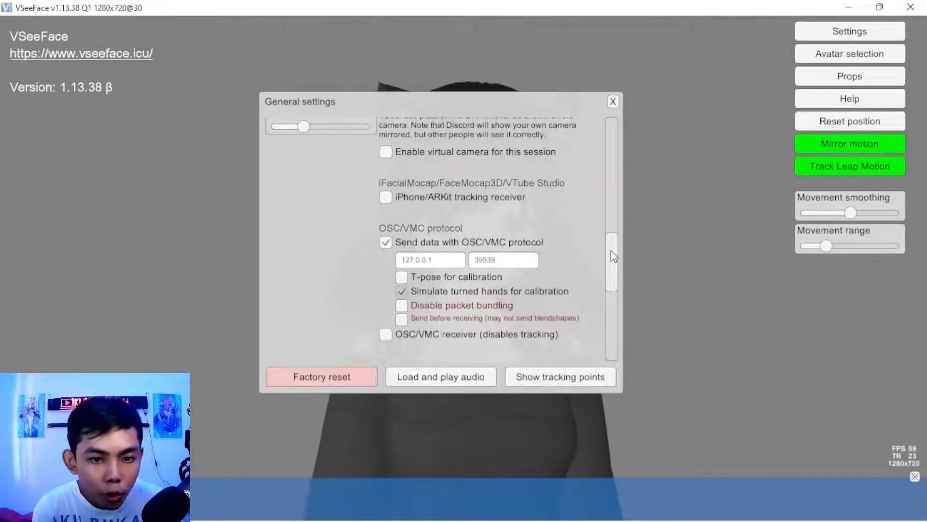
click(388, 199)
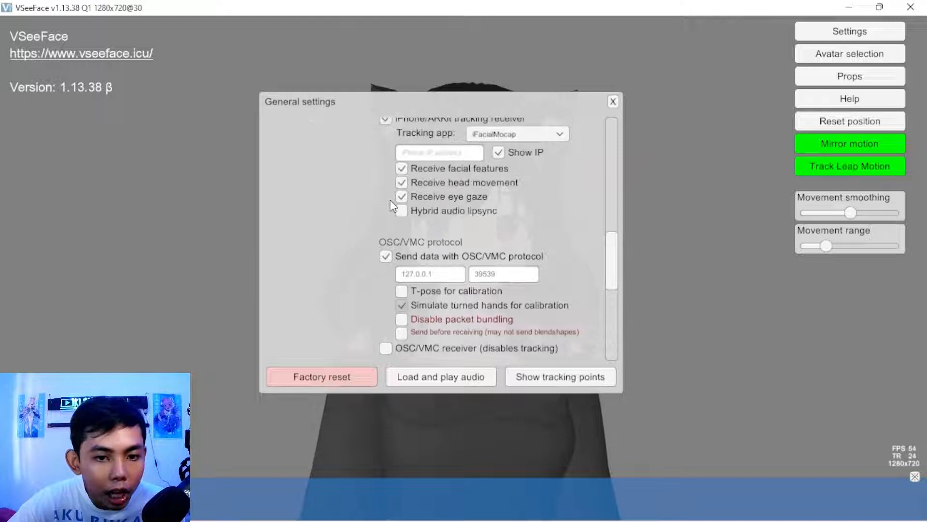
scroll(394, 206, up, 2)
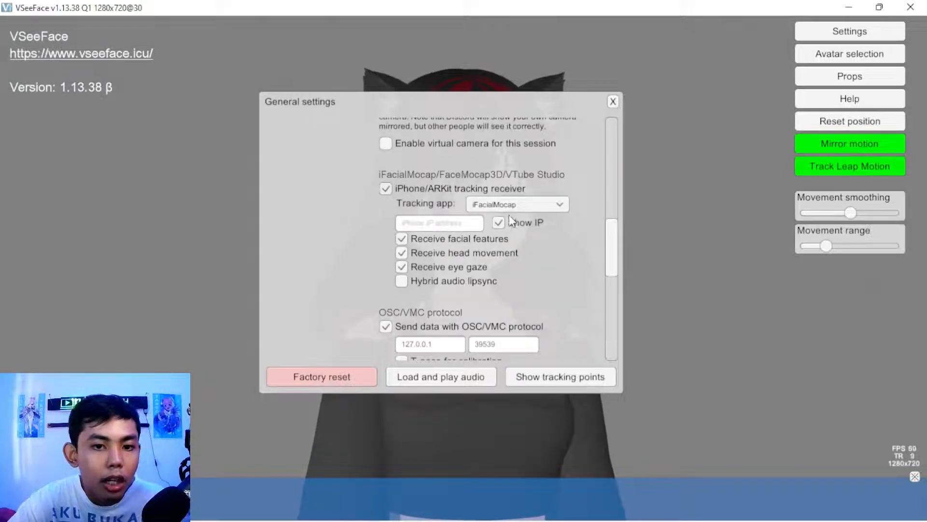
click(386, 189)
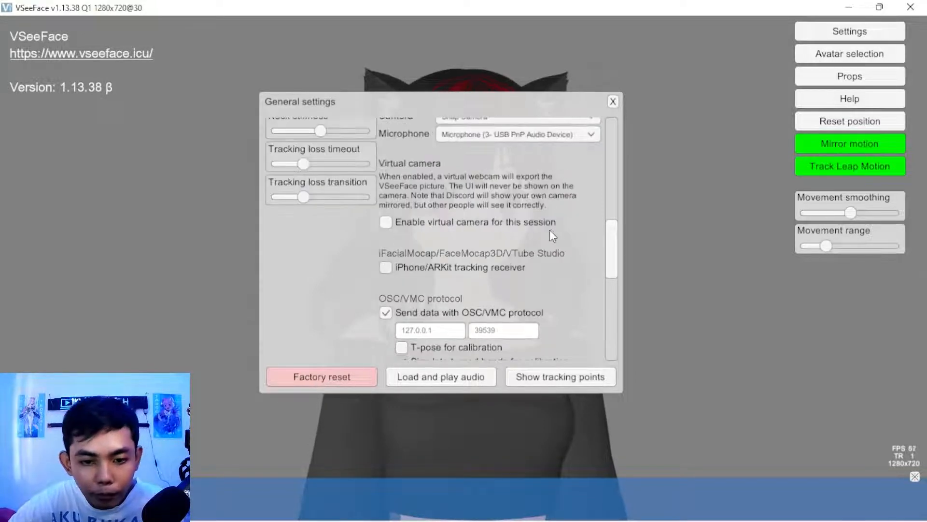
Turn off sending data with the OSC/VMC protocol, look through the advanced options and close the general settings.
scroll(550, 229, down, 2)
scroll(538, 224, down, 1)
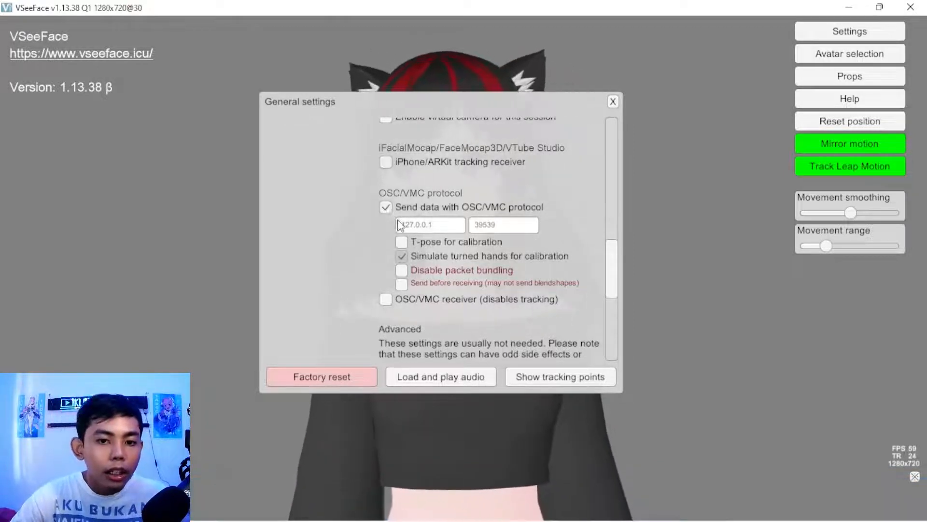
click(386, 207)
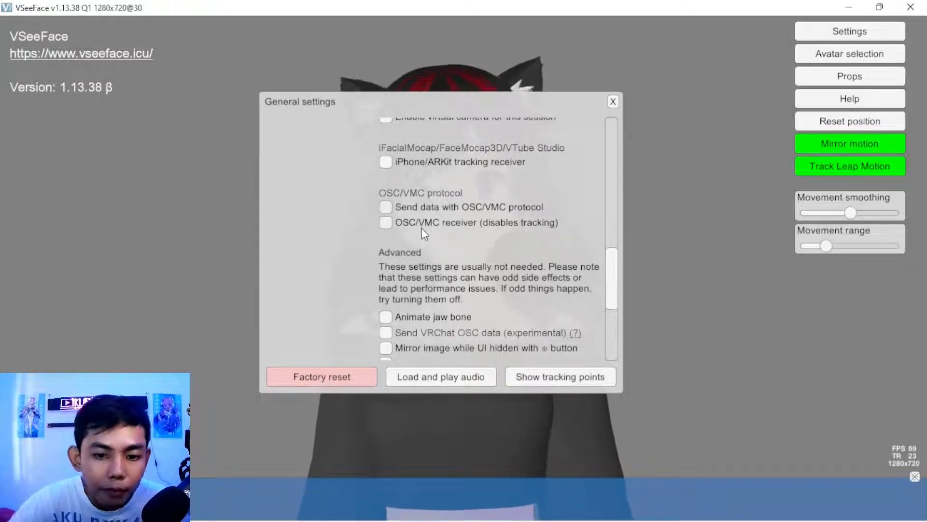
drag(609, 277, 610, 279)
drag(609, 289, 610, 324)
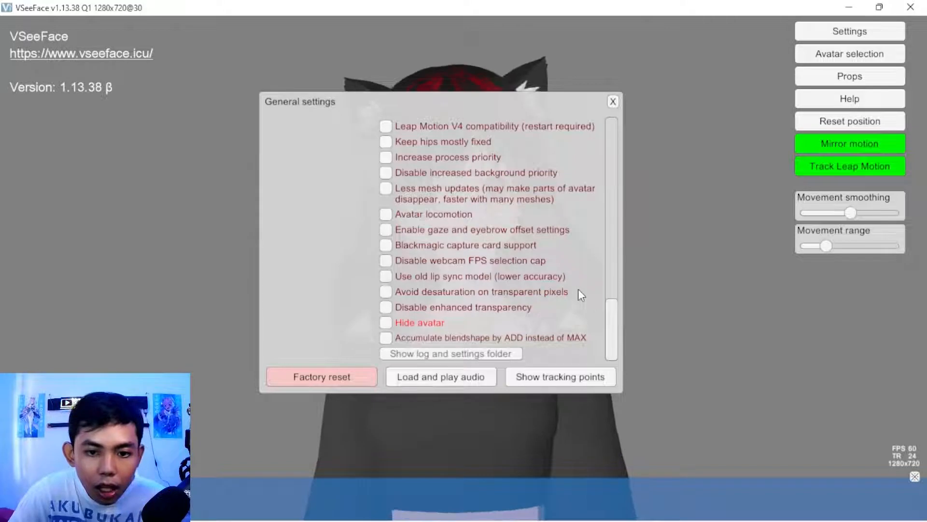
click(614, 103)
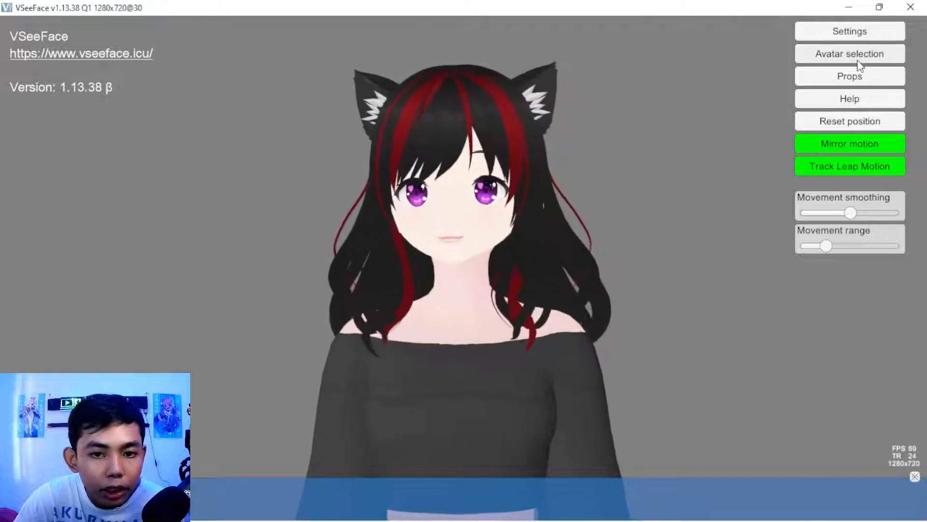
Add the image E_ab28yVcAUQ3Ec.png from the Downloads folder as a prop.
click(855, 81)
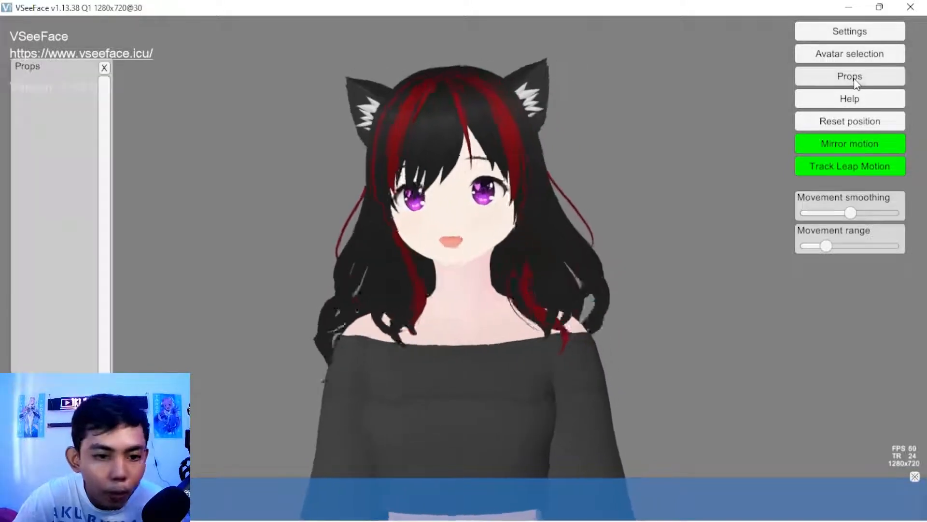
click(57, 459)
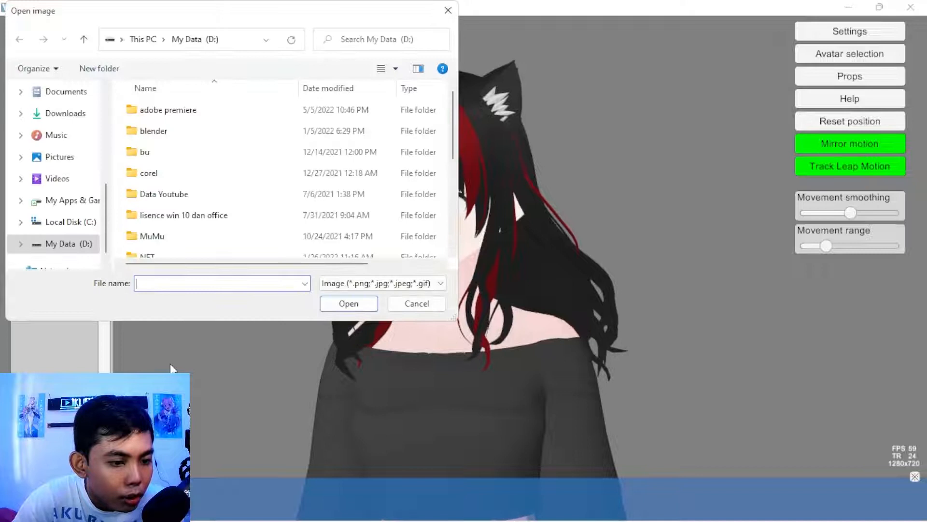
scroll(181, 251, down, 5)
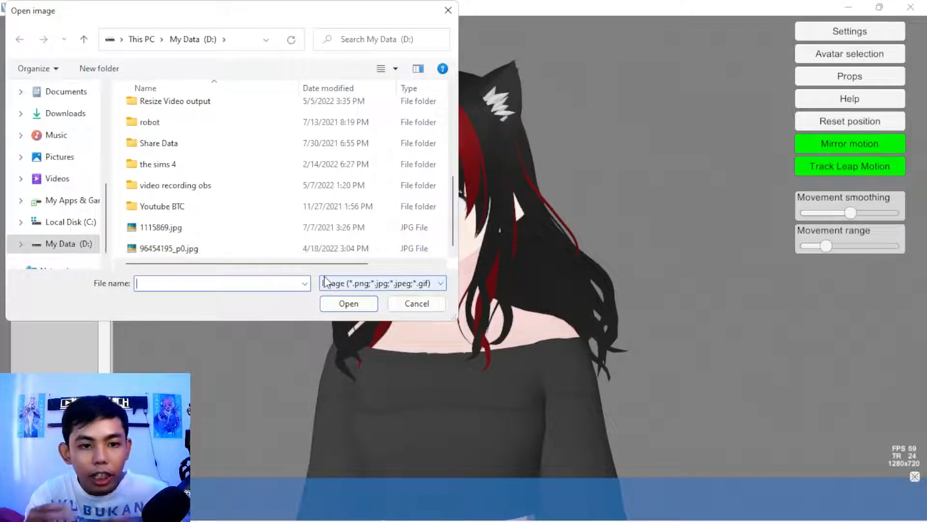
click(79, 245)
click(67, 117)
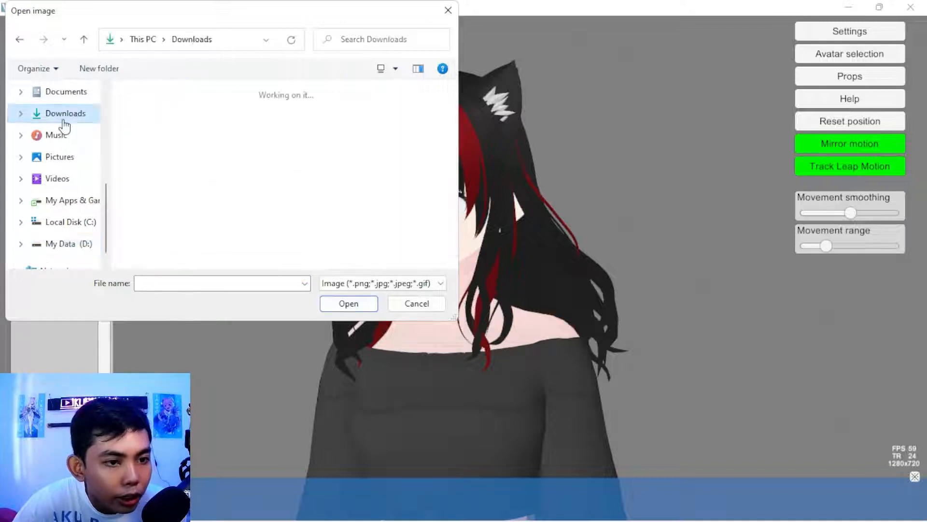
click(345, 226)
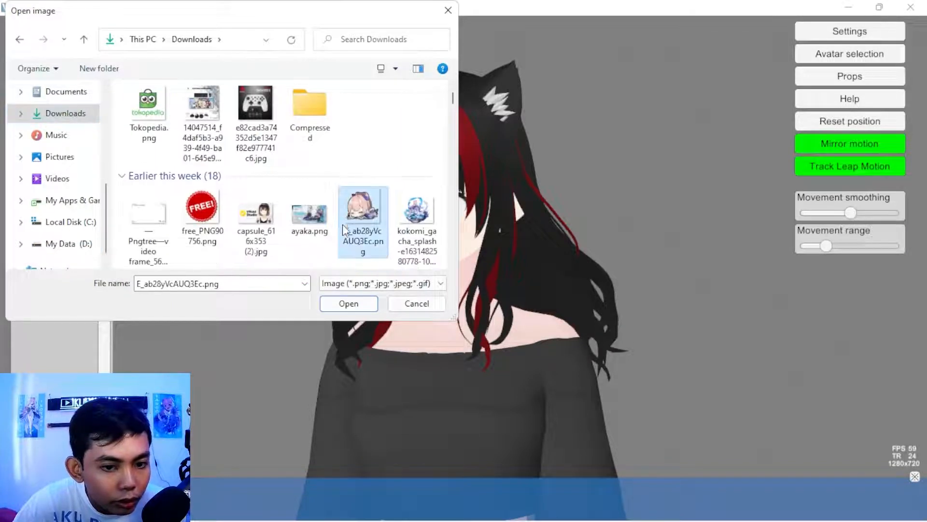
double_click(362, 222)
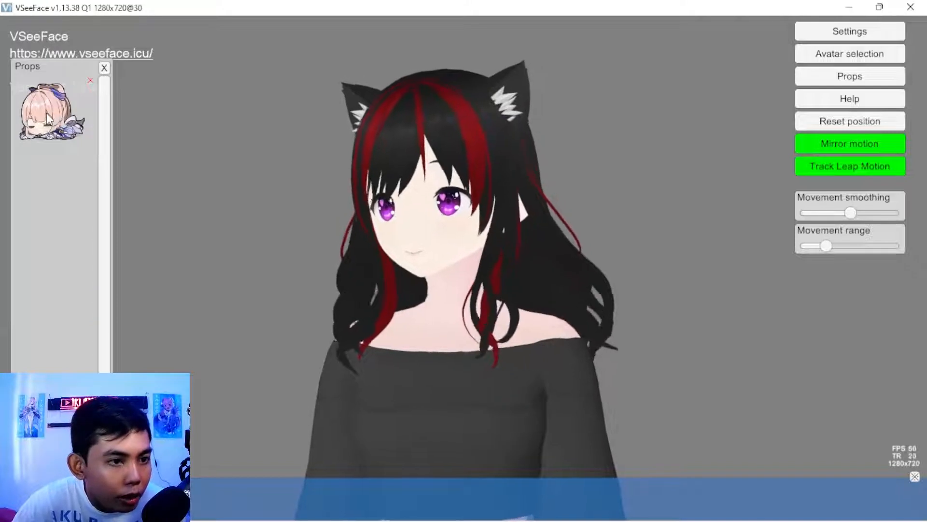
Try placing the image prop beside the avatar's face, and delete it from the props list.
drag(48, 114, 661, 185)
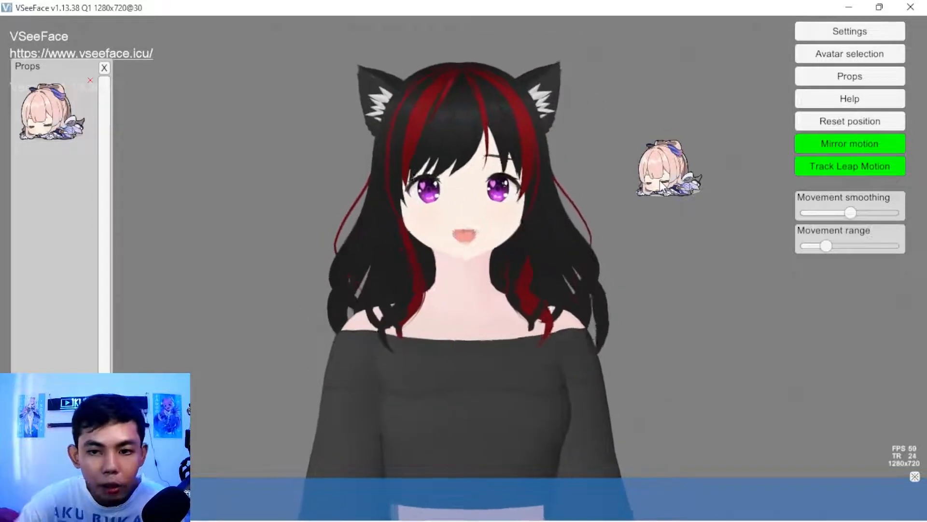
drag(663, 184, 620, 195)
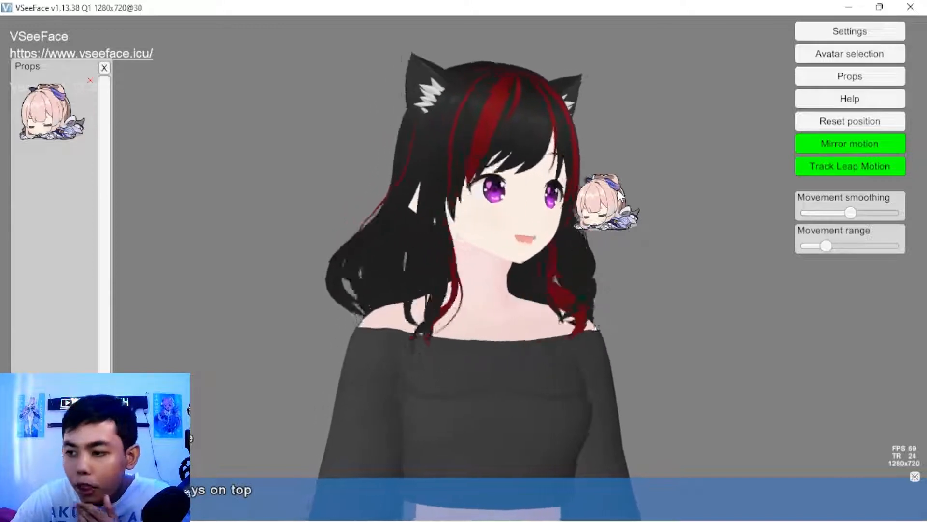
drag(620, 195, 117, 138)
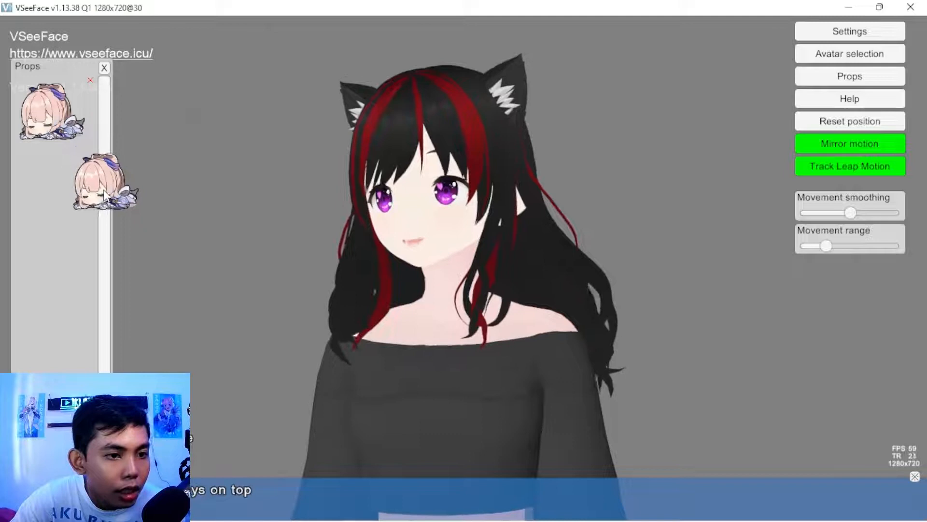
click(90, 80)
click(104, 68)
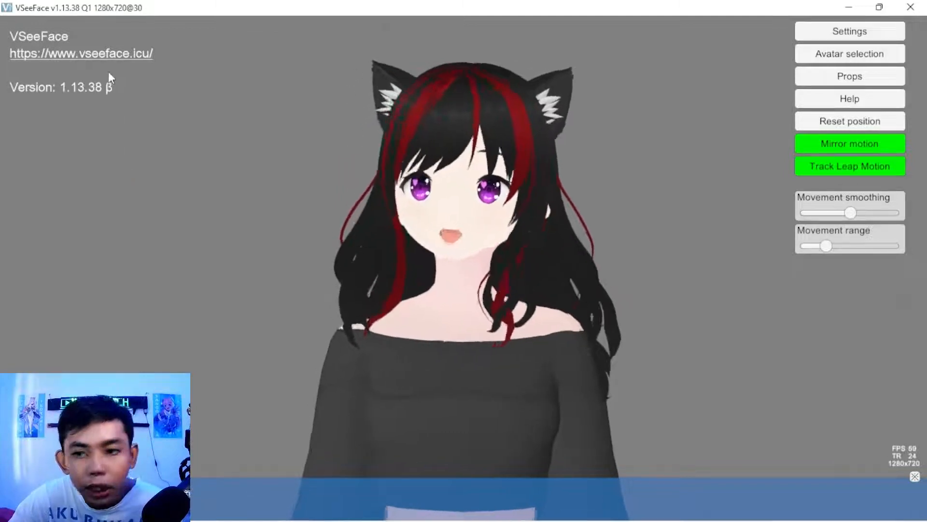
Read the help overview of hotkeys, transparency, eyebrow tracking and expression detection, and close it.
click(850, 99)
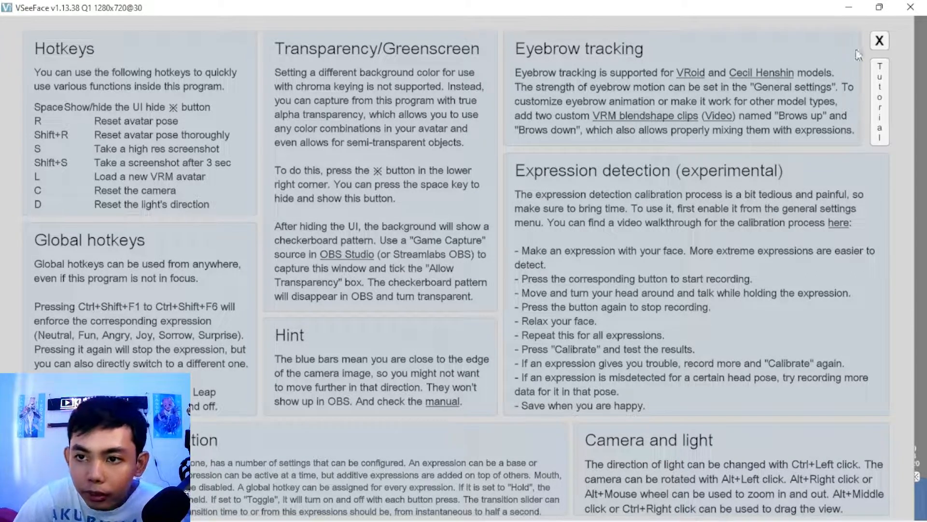
click(880, 41)
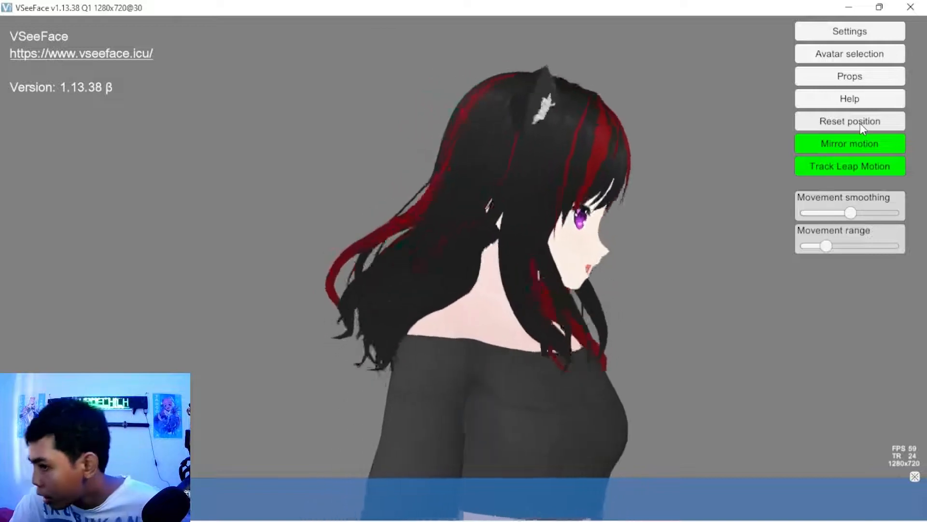
Reset the avatar's position, and try mirror motion off before turning it back on.
click(852, 121)
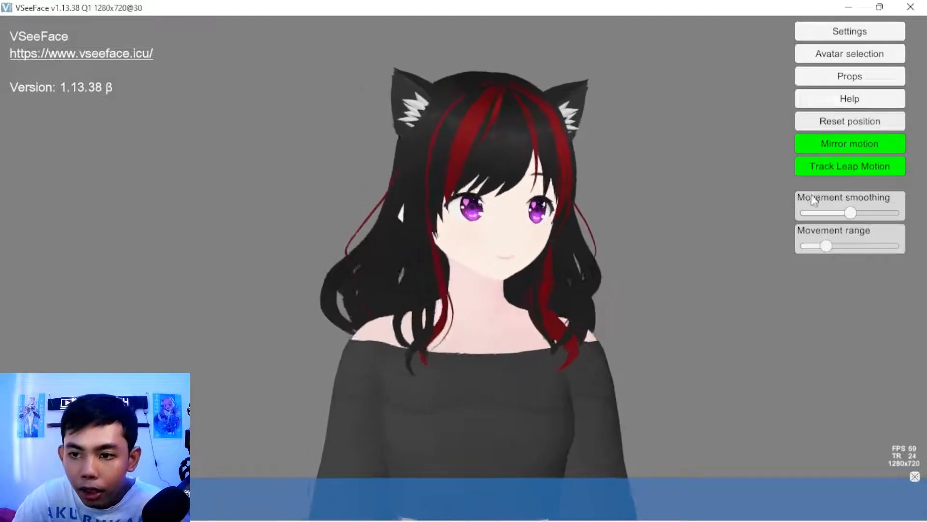
click(857, 149)
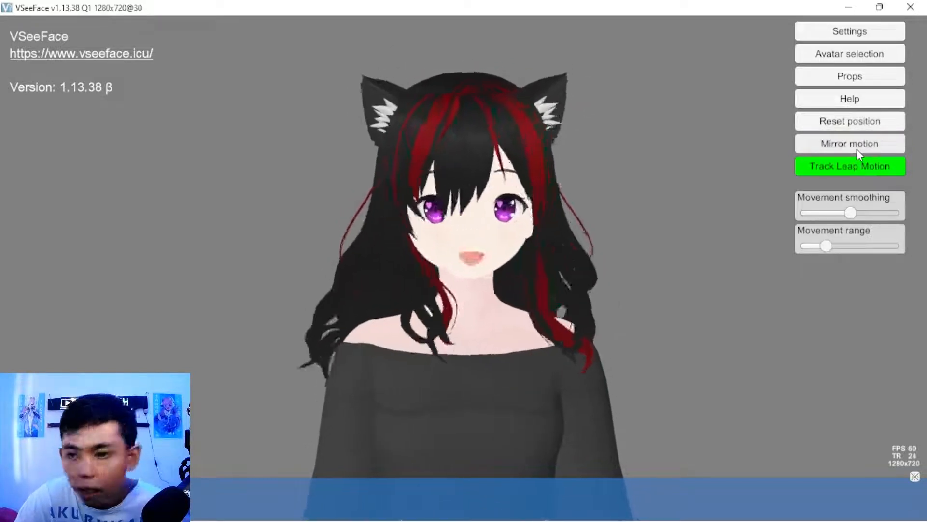
click(857, 149)
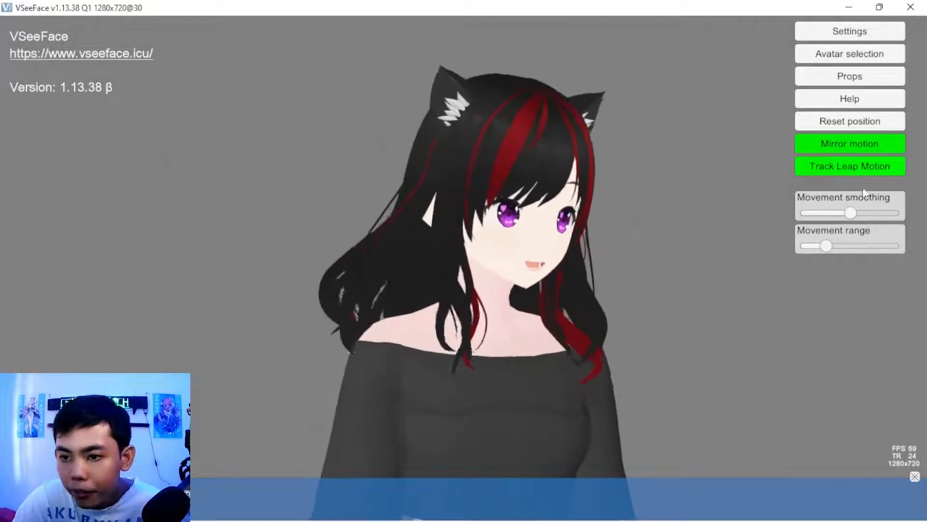
Raise movement smoothing very slightly and set movement range to about the middle of its scale after trying nearly the maximum.
mouse_move(854, 216)
mouse_down()
mouse_move(896, 216)
mouse_move(868, 214)
mouse_up()
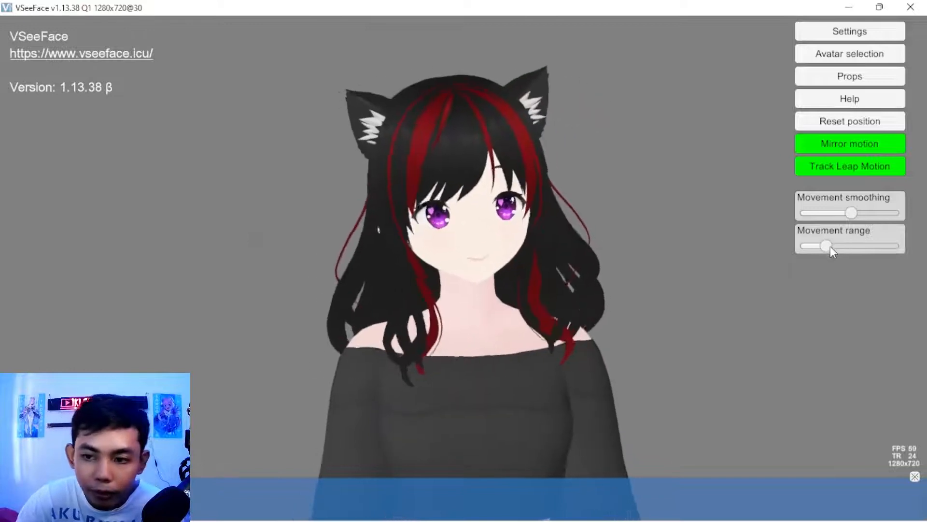
drag(827, 247, 913, 253)
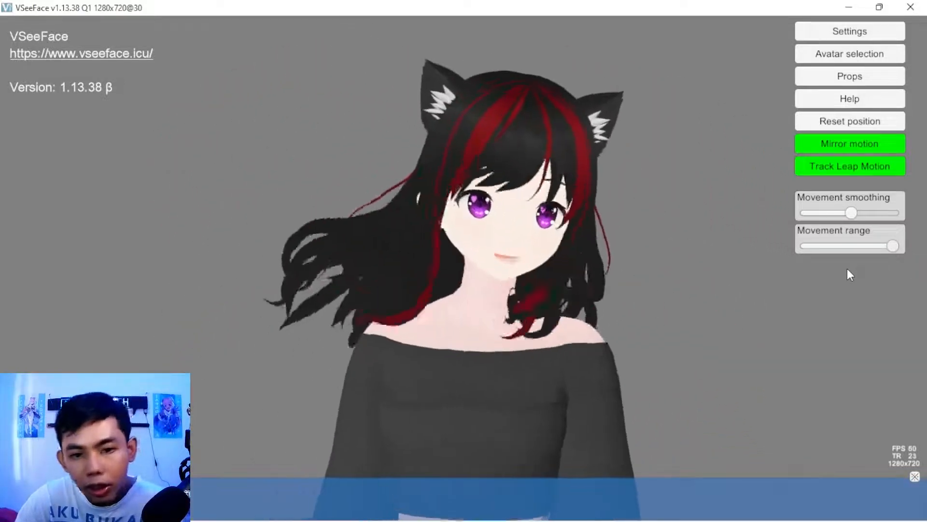
drag(895, 246, 856, 246)
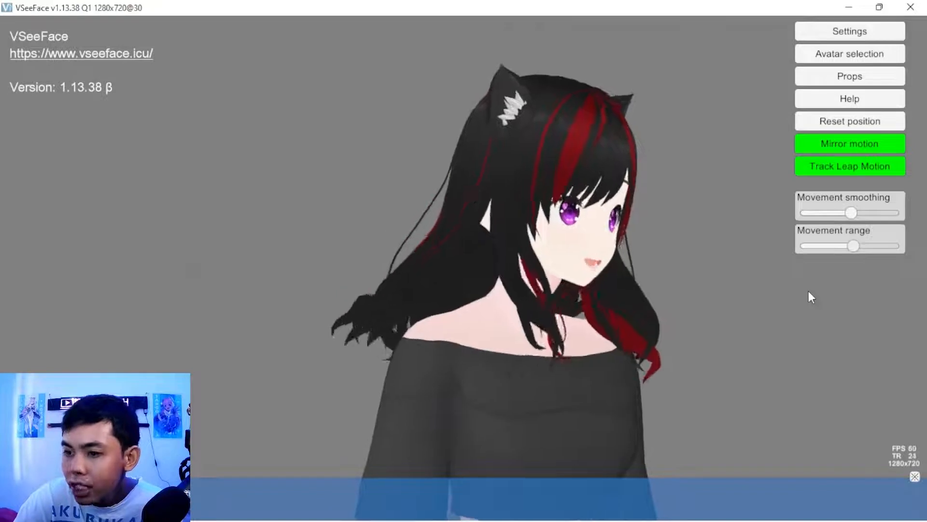
Hide the interface to preview the avatar on the transparent background, and show the interface again.
click(913, 477)
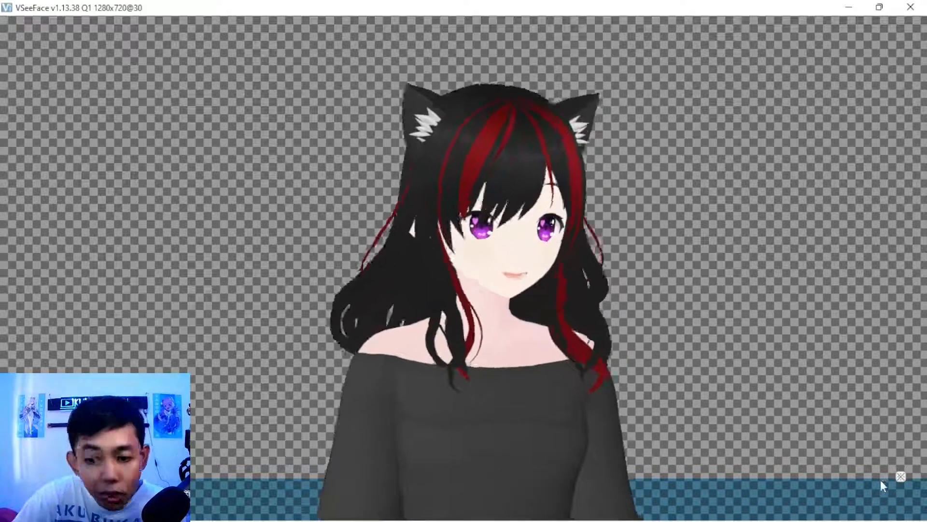
click(905, 476)
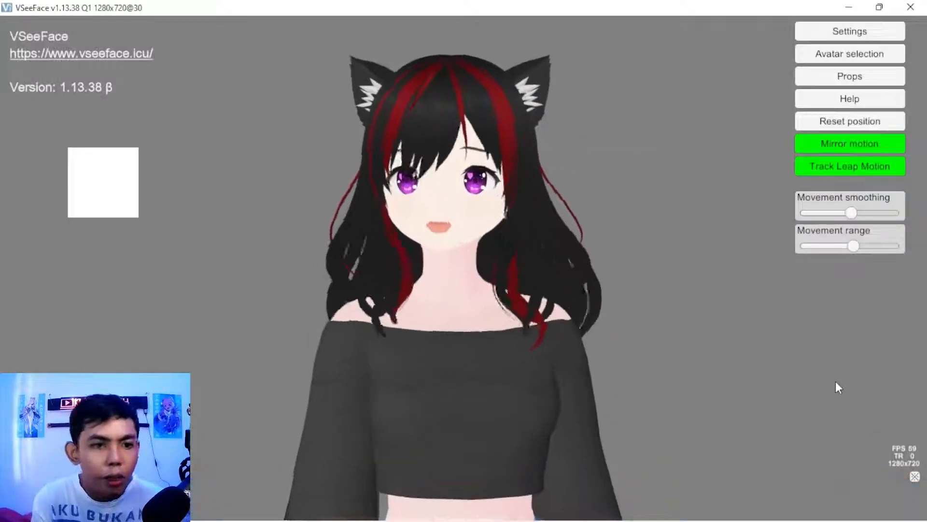